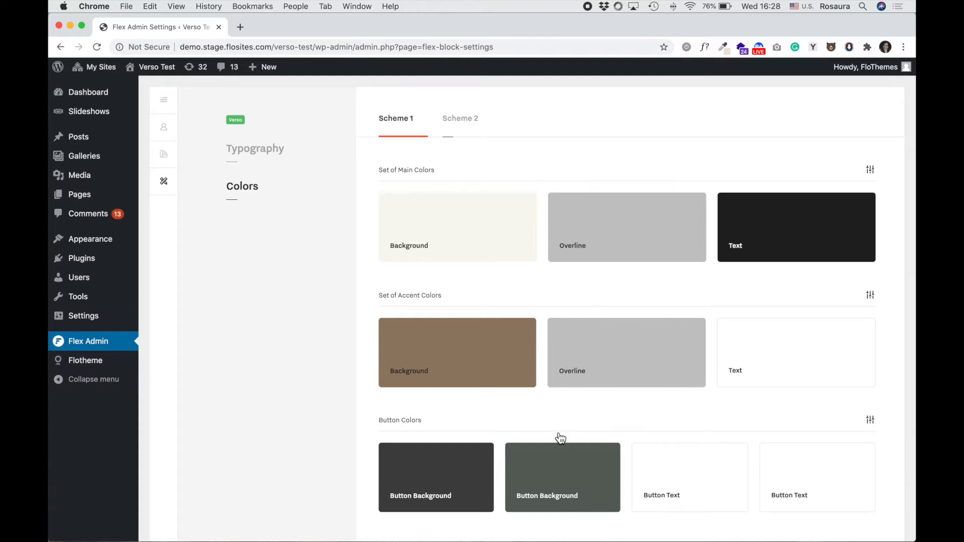
Step: Compare the Scheme 2 main, accent and button colors with those of Scheme 1
left_click(459, 123)
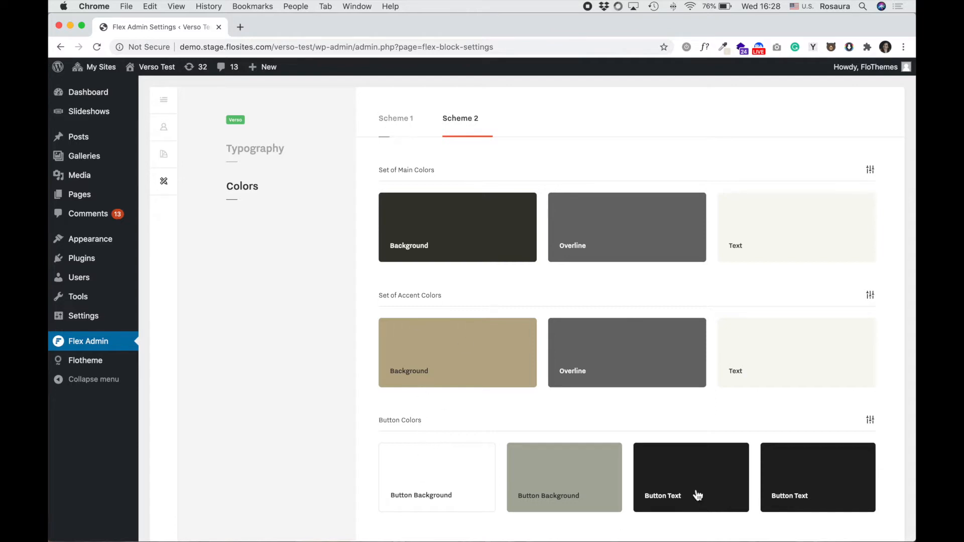
left_click(395, 129)
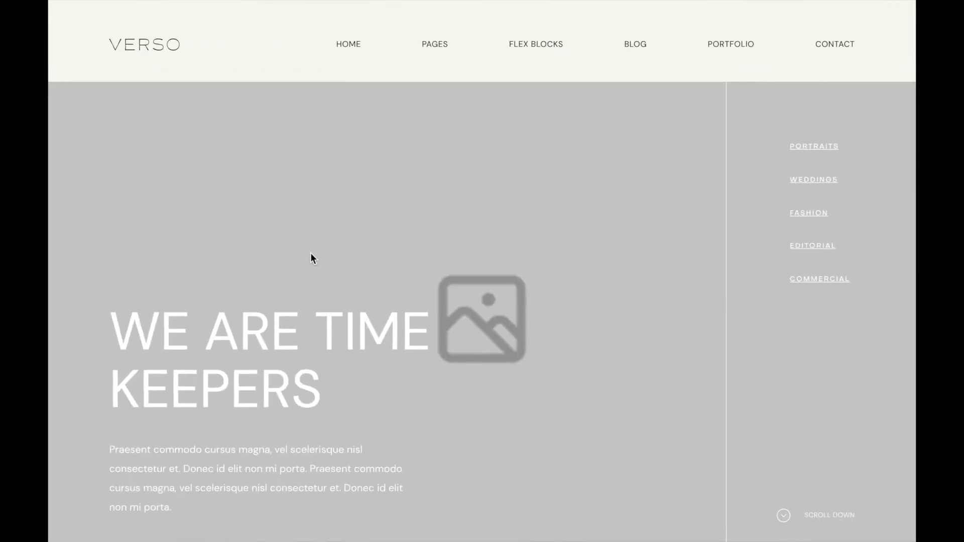
Step: Examine how the main and accent colors of both schemes are applied across the sections of the Verso demo homepage
scroll(310, 252, "down", 10)
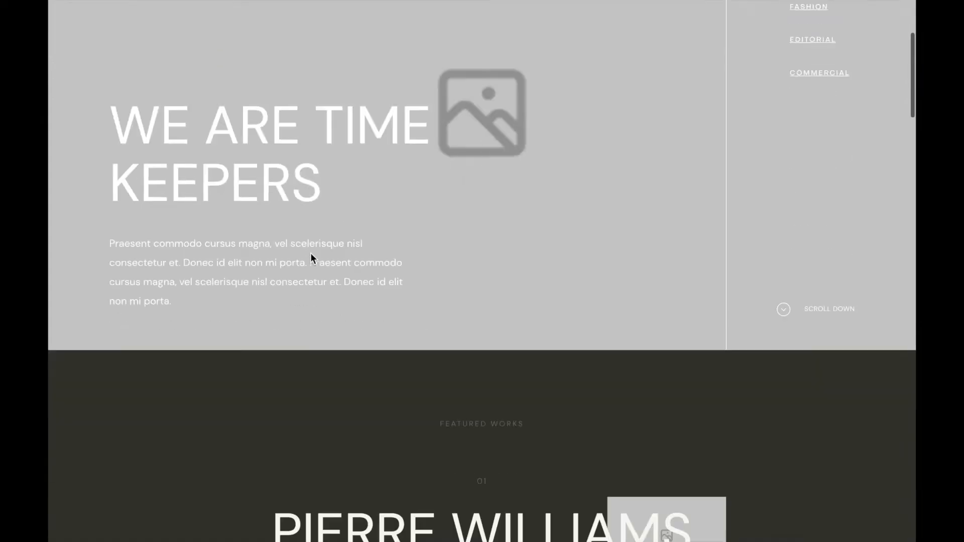
scroll(311, 253, "down", 15)
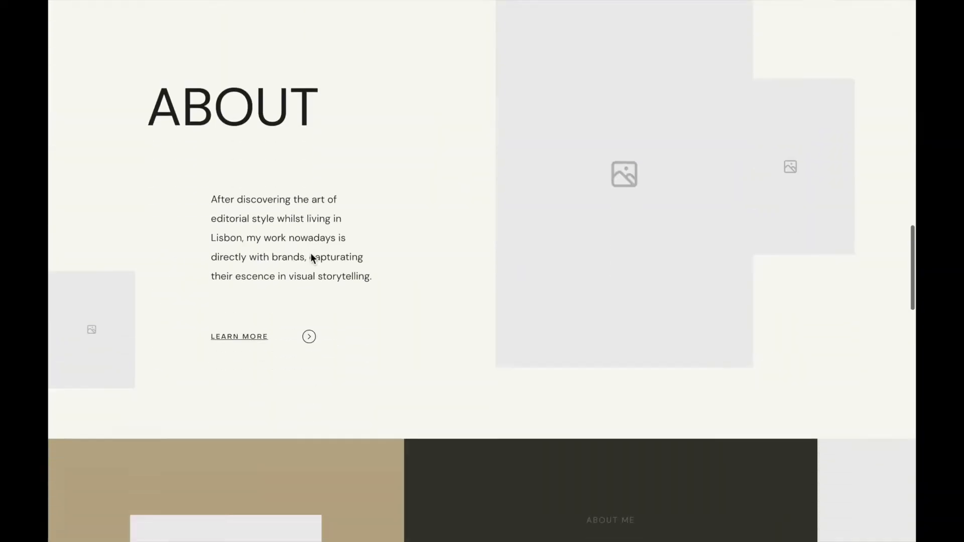
scroll(310, 257, "down", 12)
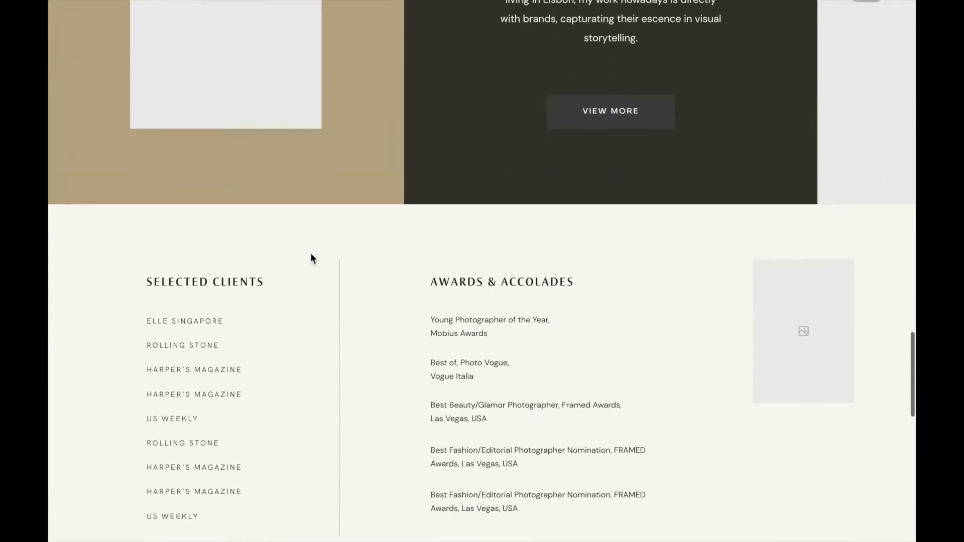
scroll(311, 257, "down", 7)
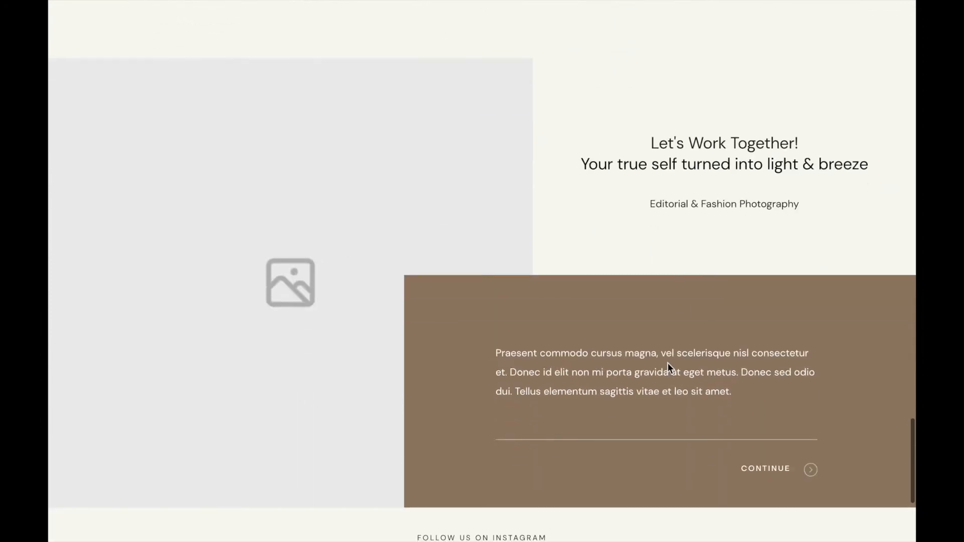
scroll(609, 273, "up", 15)
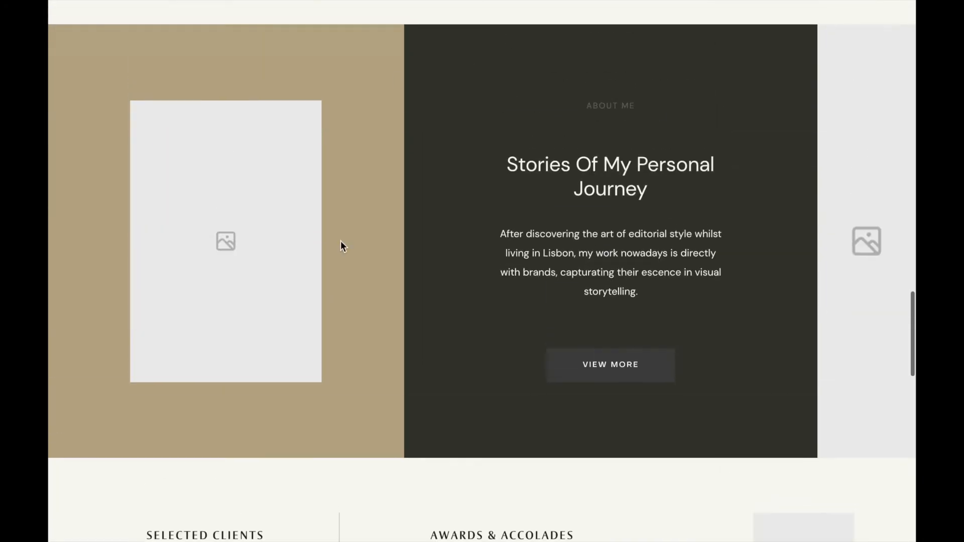
scroll(663, 267, "up", 15)
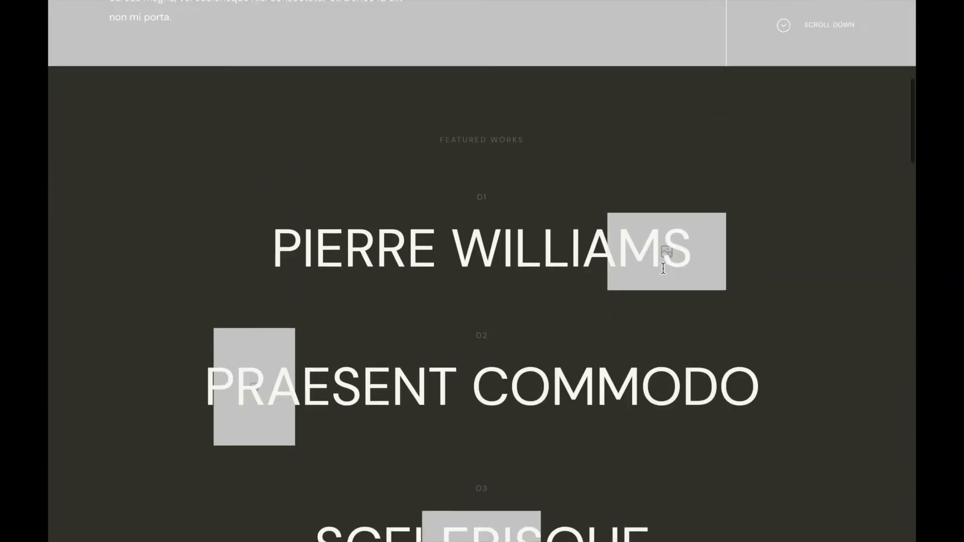
scroll(663, 267, "up", 5)
scroll(663, 267, "down", 18)
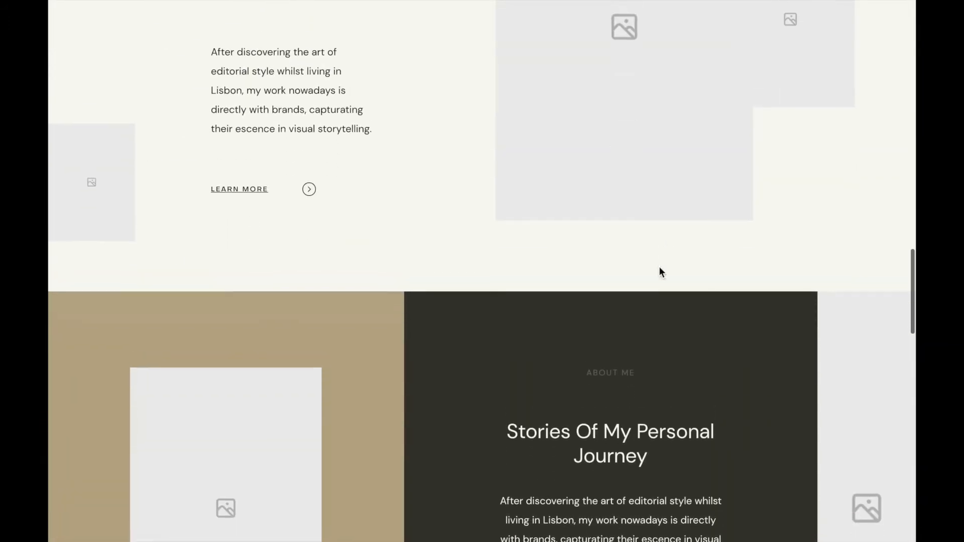
scroll(560, 432, "down", 10)
scroll(559, 437, "up", 14)
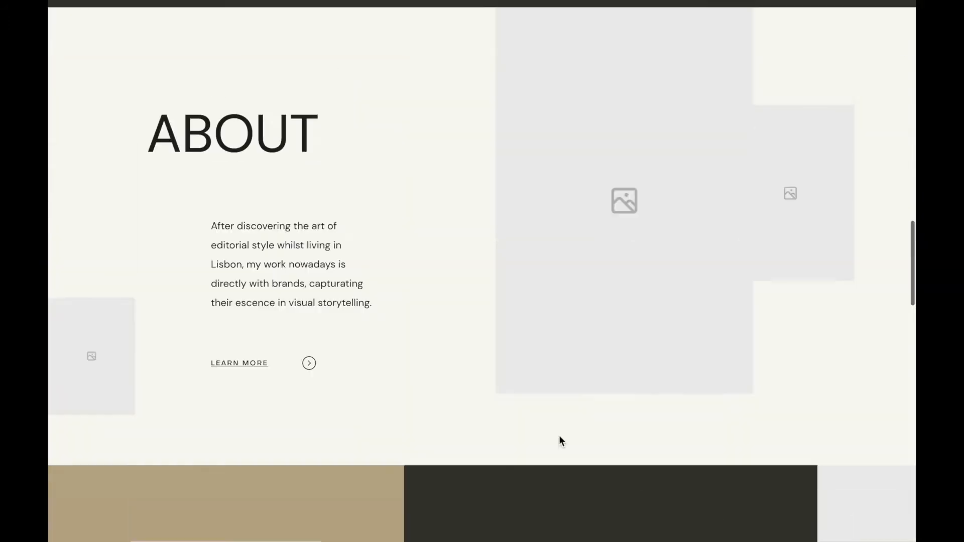
scroll(559, 441, "up", 10)
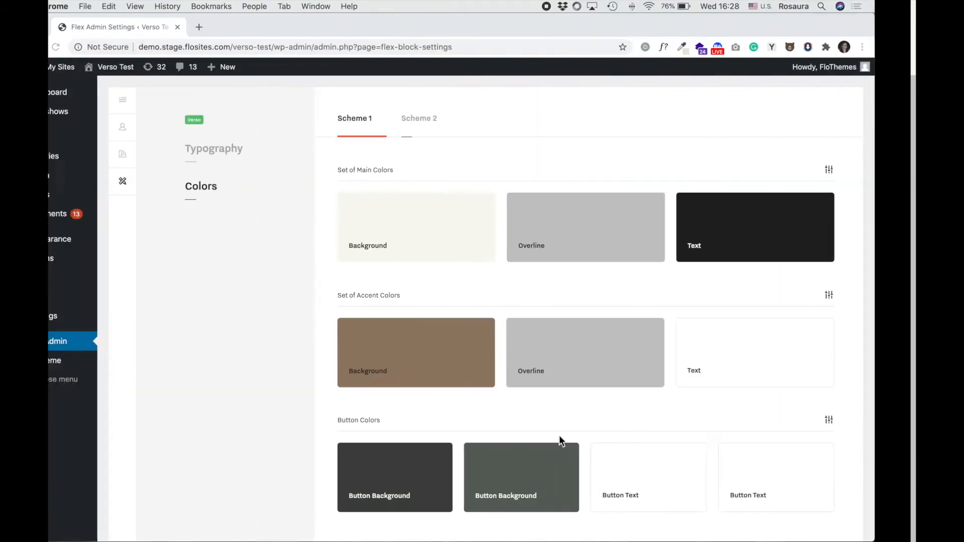
mouse_move(472, 249)
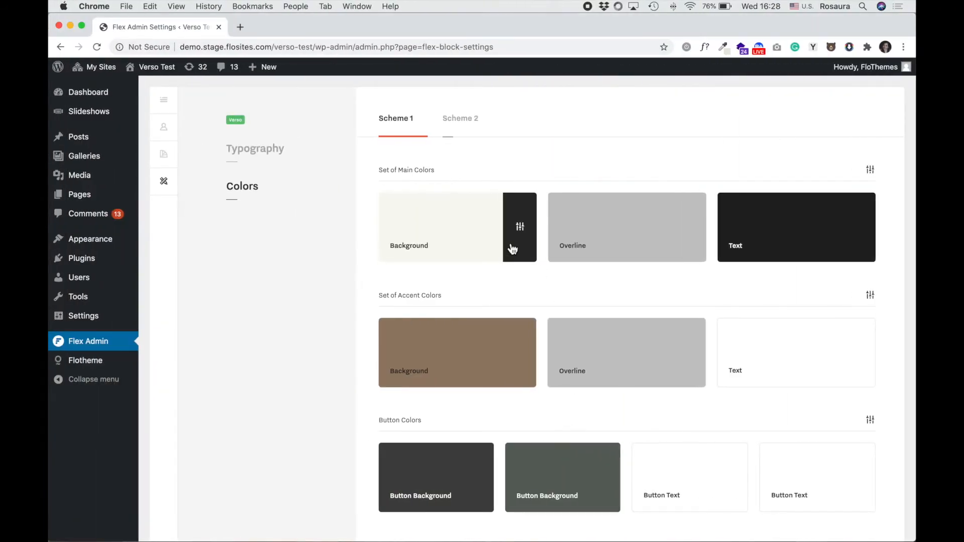
Step: Switch to the Applying Branding file in Figma and examine the swatches and hex codes of the Color Palette
key("ctrl+Left")
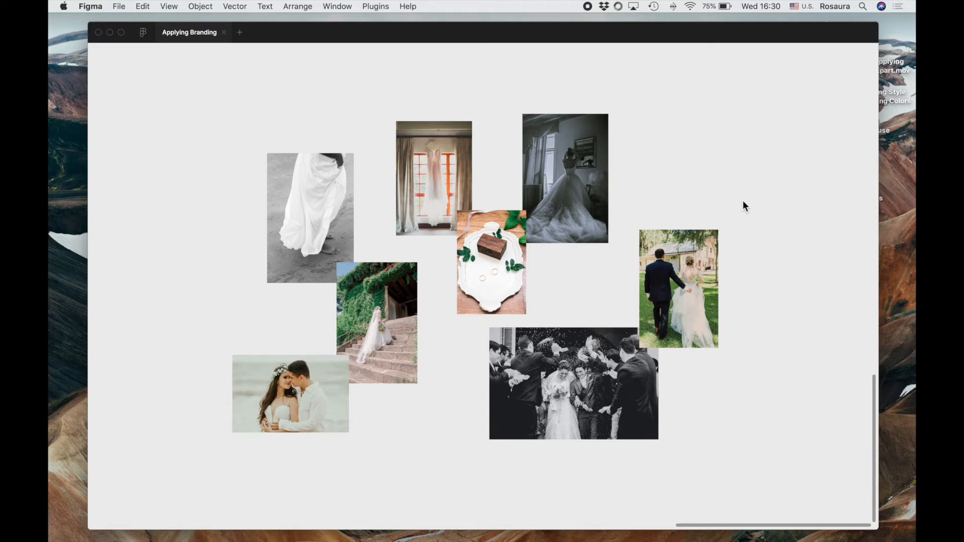
scroll(743, 202, "up", 10)
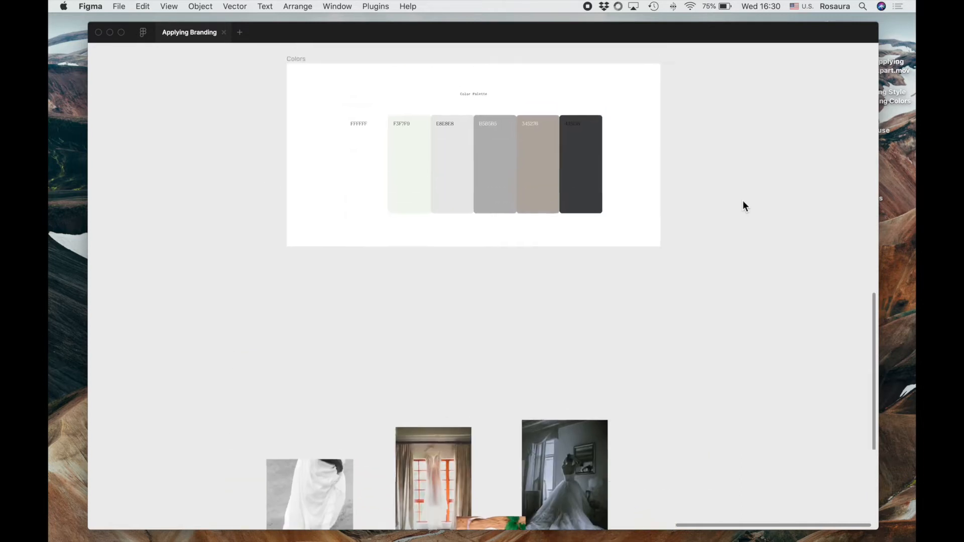
scroll(659, 207, "up", 5)
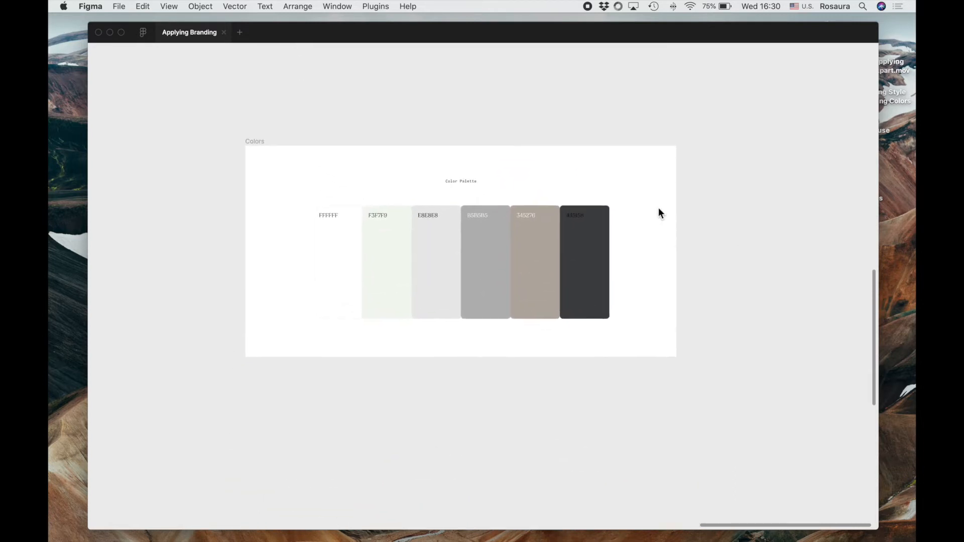
scroll(658, 207, "left", 1)
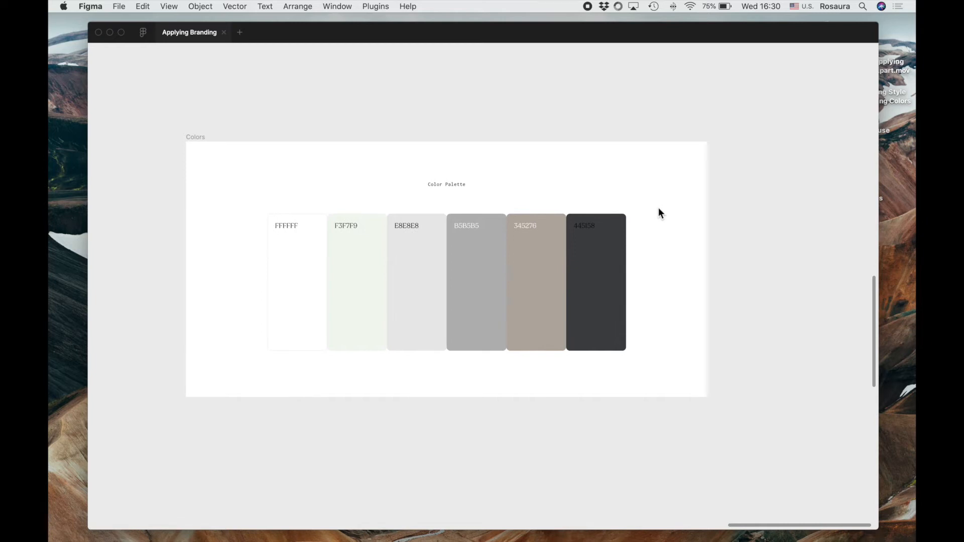
scroll(658, 207, "down", 3)
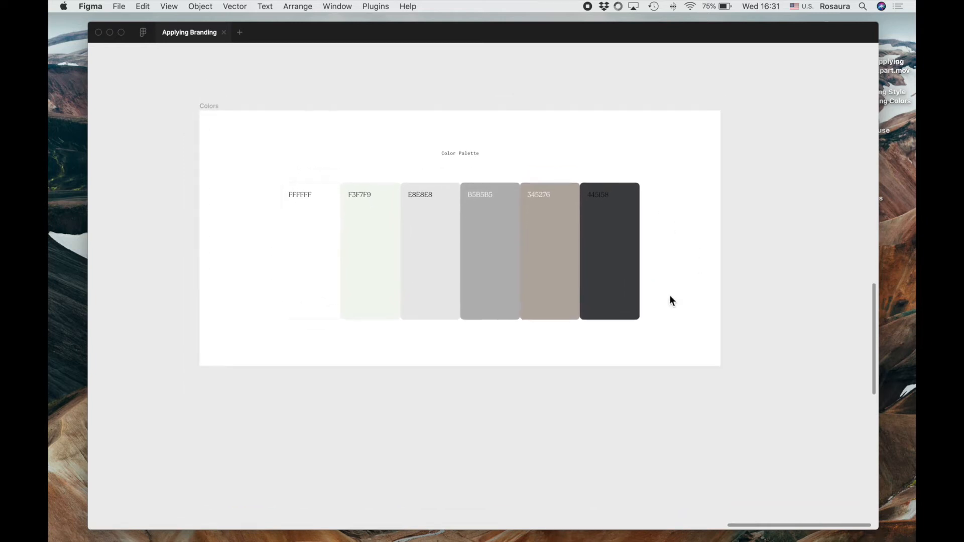
scroll(656, 317, "down", 4)
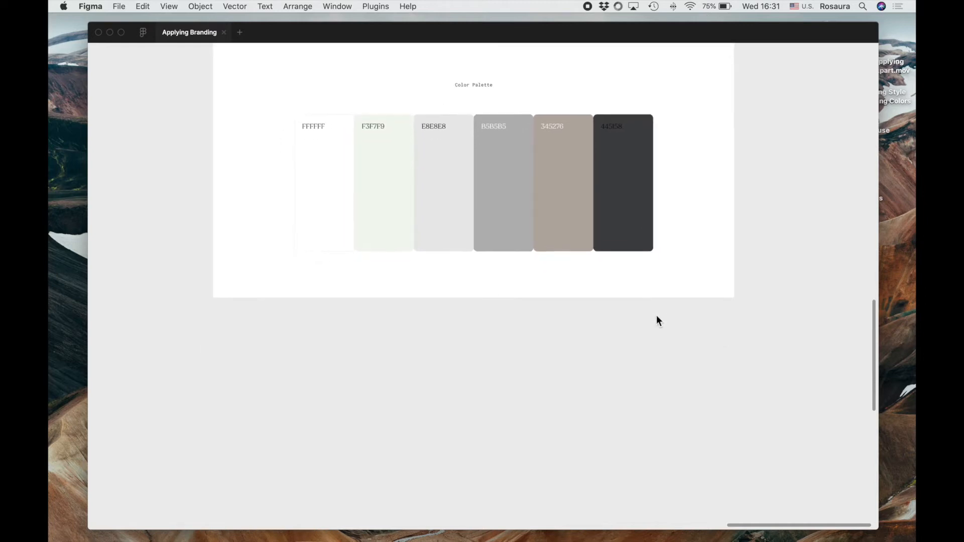
scroll(656, 320, "up", 4)
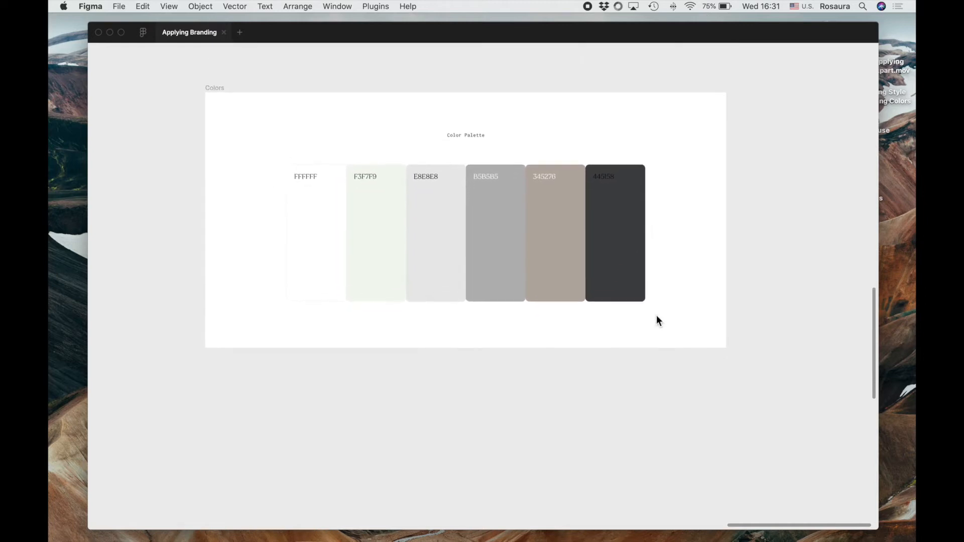
scroll(656, 315, "down", 6)
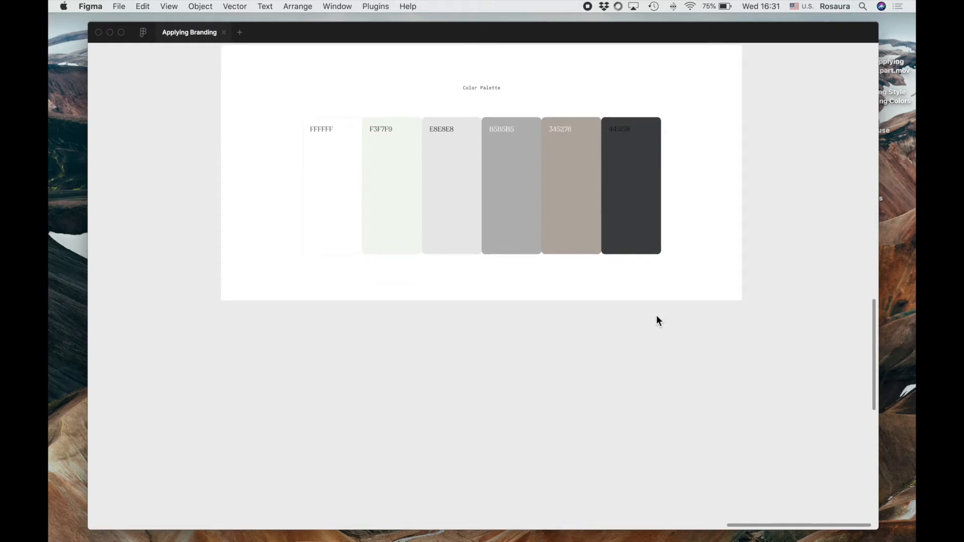
scroll(657, 317, "up", 4)
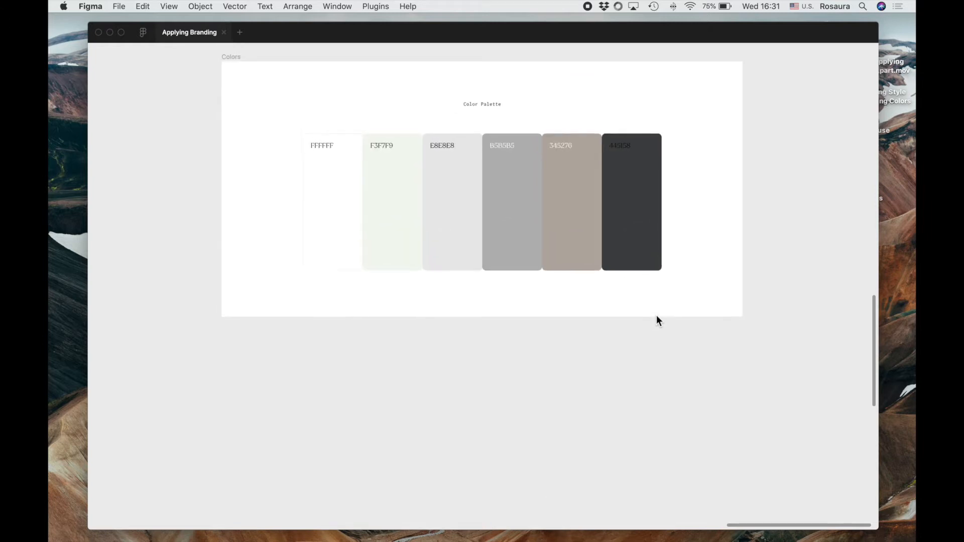
scroll(657, 317, "down", 8)
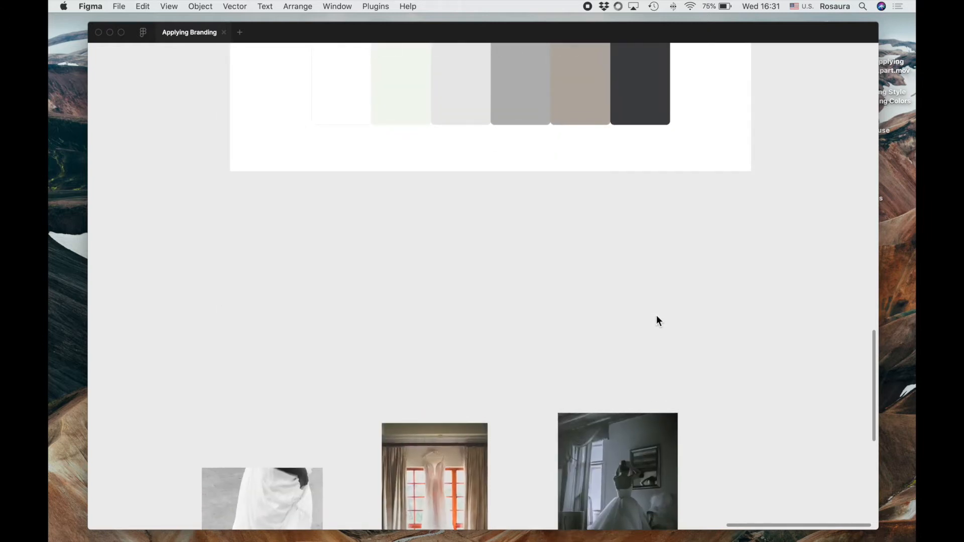
scroll(657, 318, "up", 2)
scroll(657, 317, "down", 3)
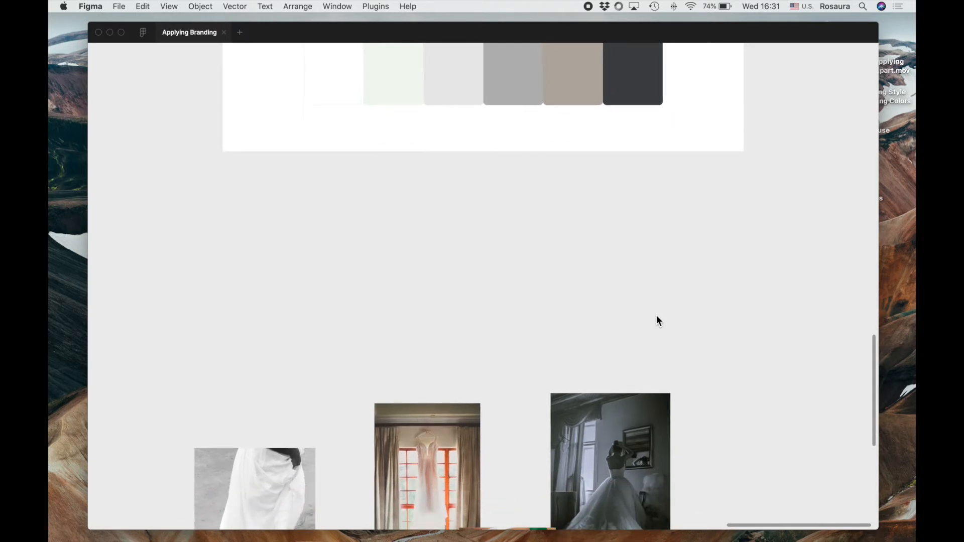
scroll(656, 315, "up", 8)
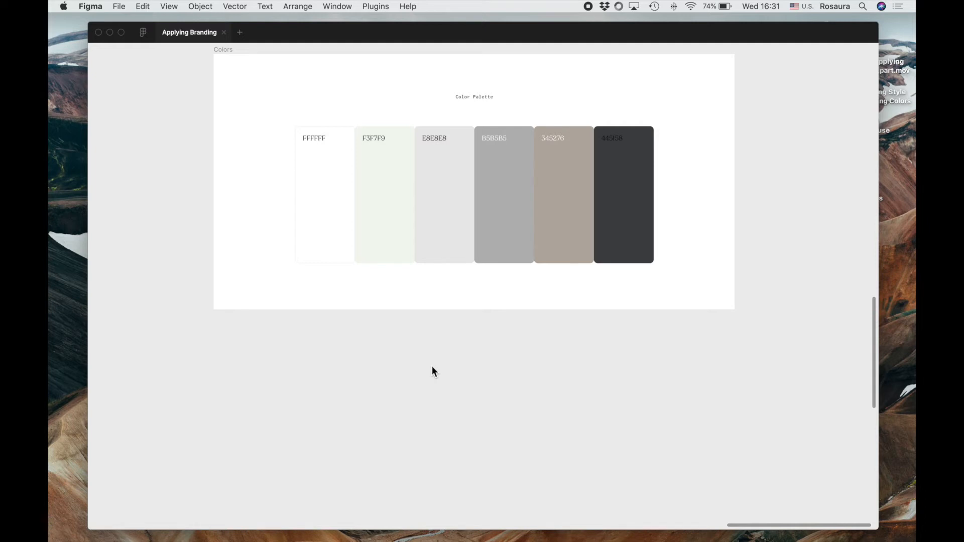
Step: Compare the tones of the wedding photos with the swatches in the Colors frame
scroll(432, 372, "down", 10)
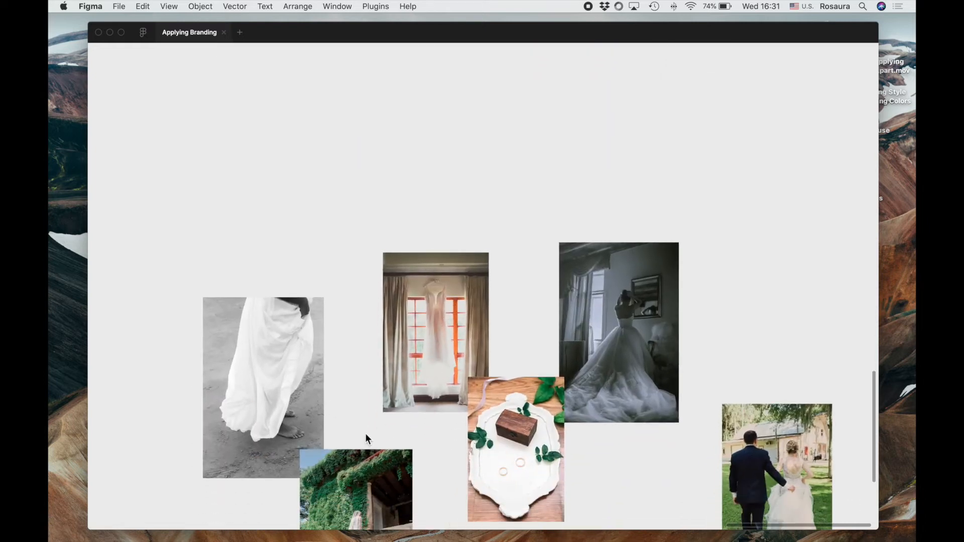
scroll(484, 306, "down", 5)
scroll(484, 301, "down", 3)
scroll(484, 301, "up", 1)
scroll(484, 301, "right", 1)
scroll(484, 301, "down", 1)
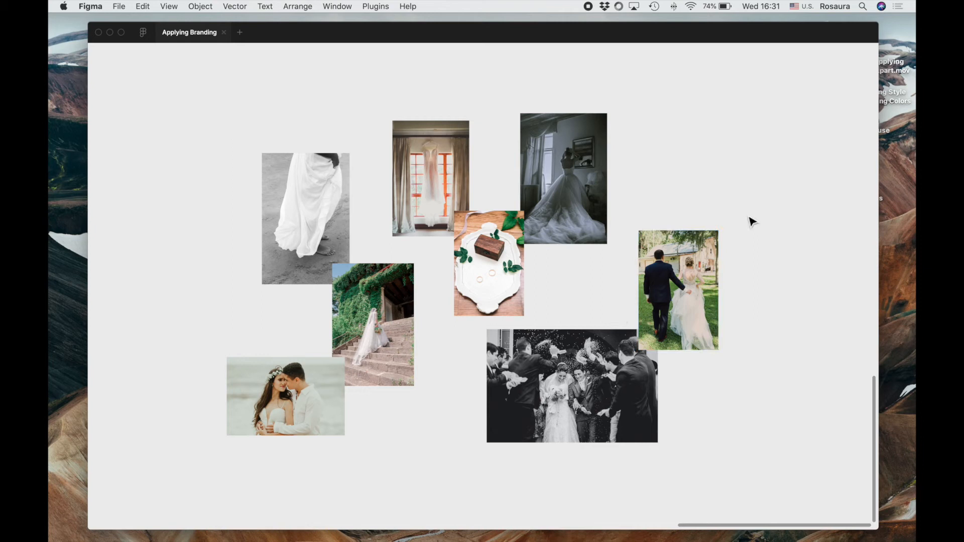
scroll(751, 213, "up", 15)
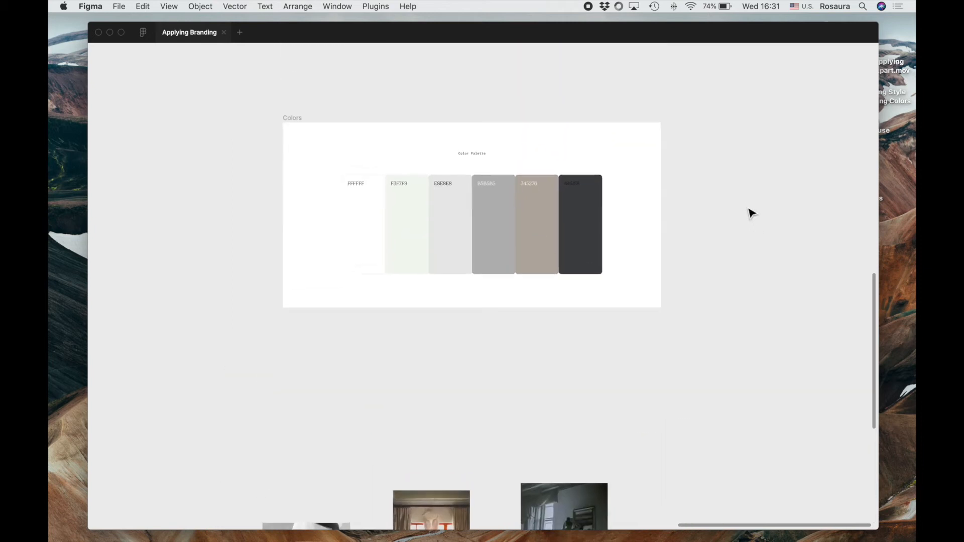
scroll(560, 259, "up", 5)
scroll(560, 259, "down", 10)
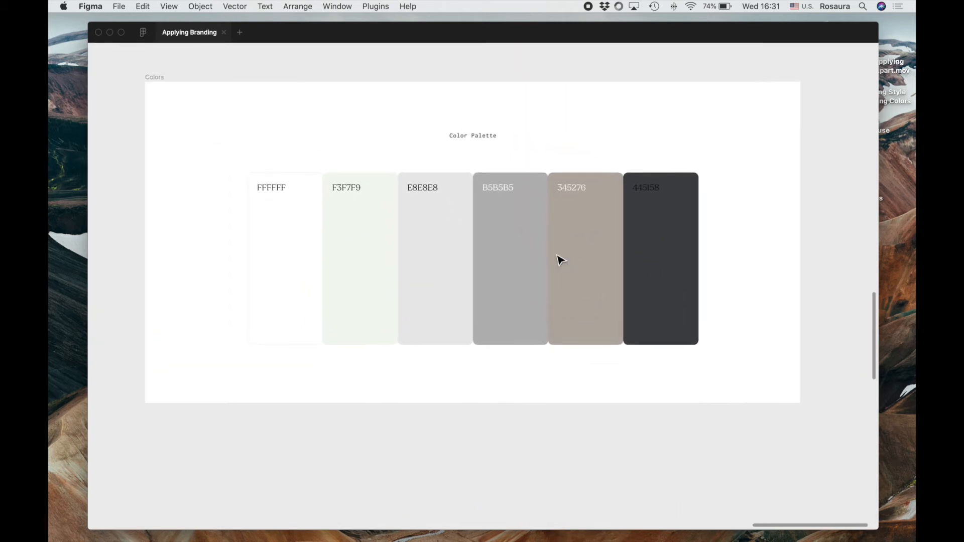
scroll(531, 368, "down", 2)
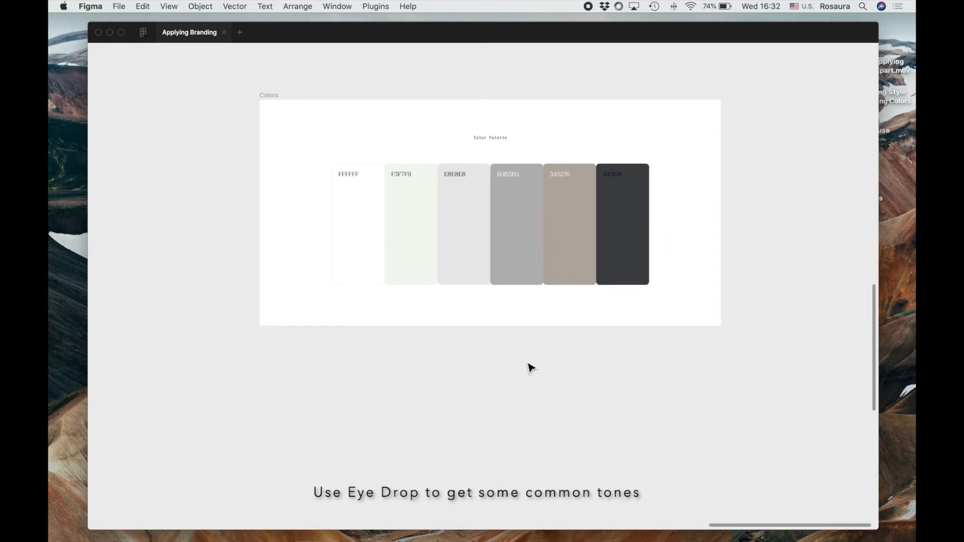
scroll(531, 369, "up", 2)
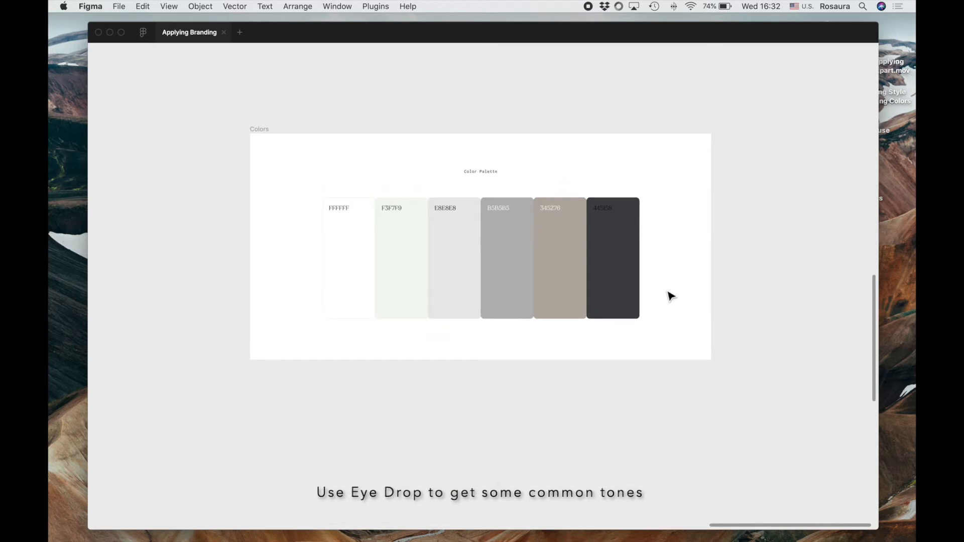
scroll(640, 347, "up", 2)
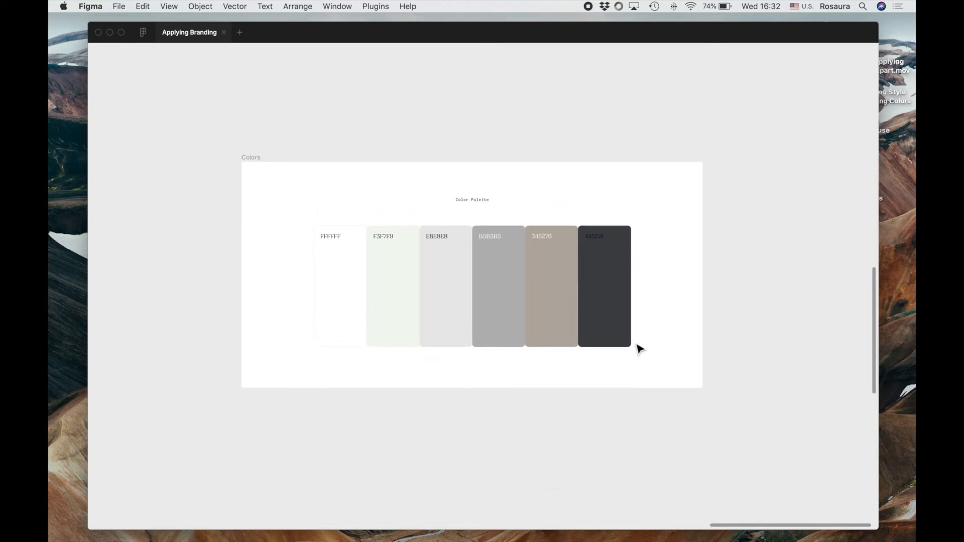
Step: Switch back to Flex Admin in Chrome and open the Scheme 1 main background color for editing
key("ctrl+Right")
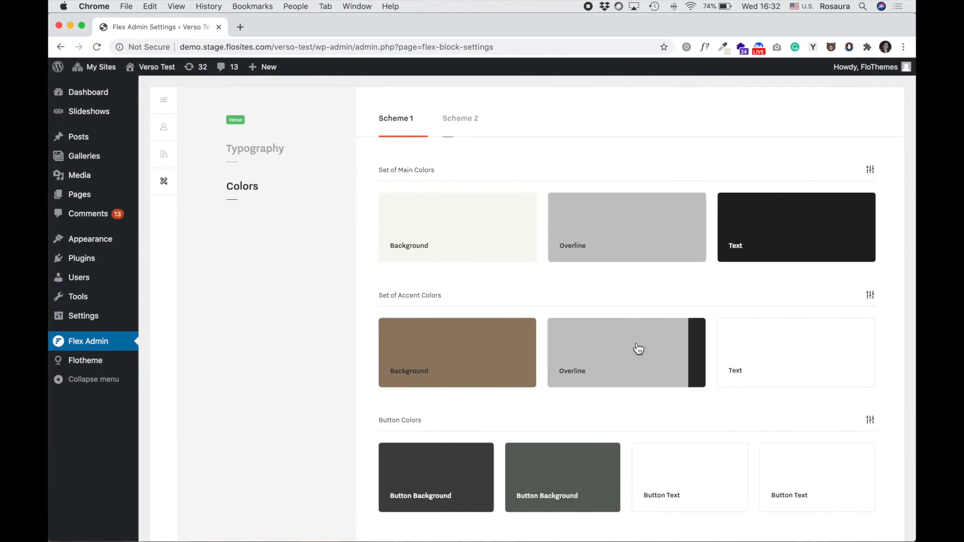
mouse_move(446, 228)
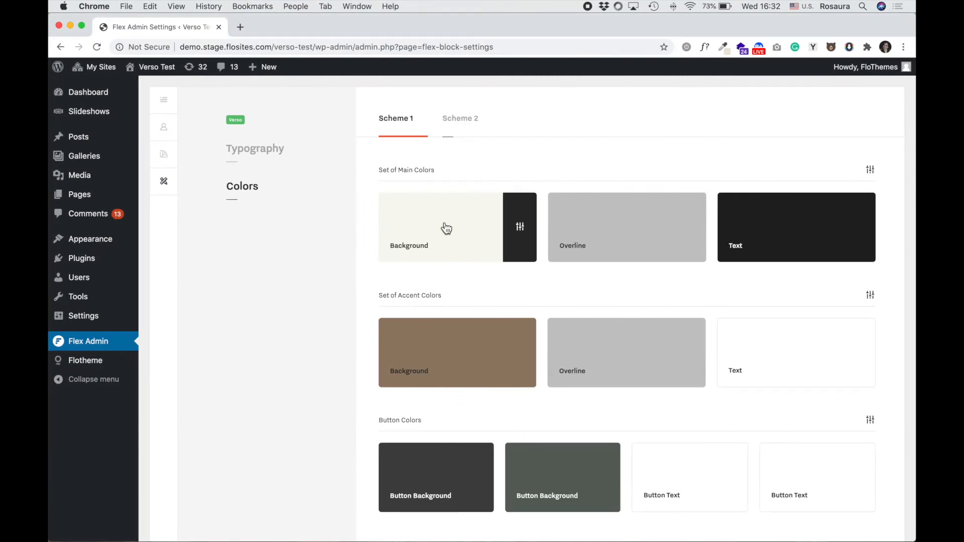
left_click(471, 221)
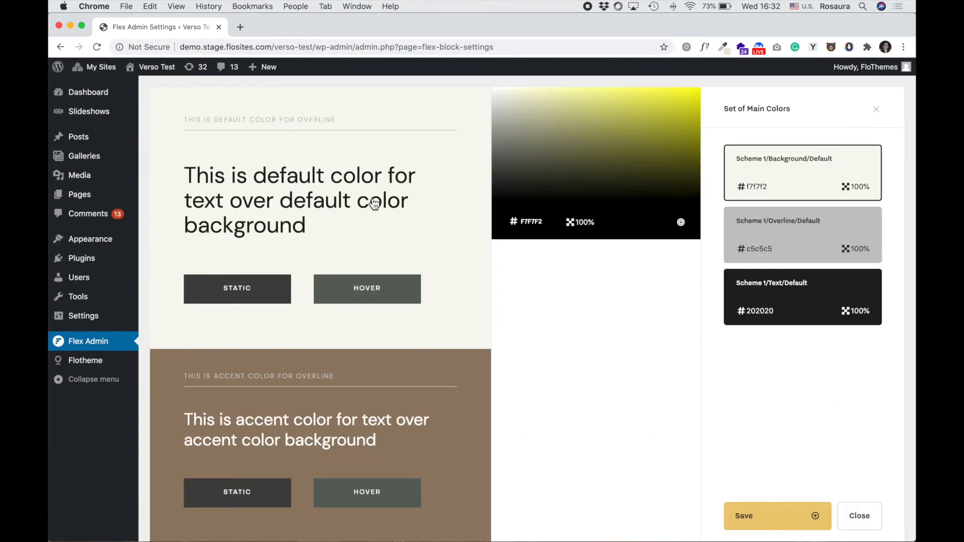
Step: Switch to the Applying Branding file in Figma and move the FFFFFF, E8E8E8 and B5B5B5 swatches down out of the palette row
key("ctrl+Left")
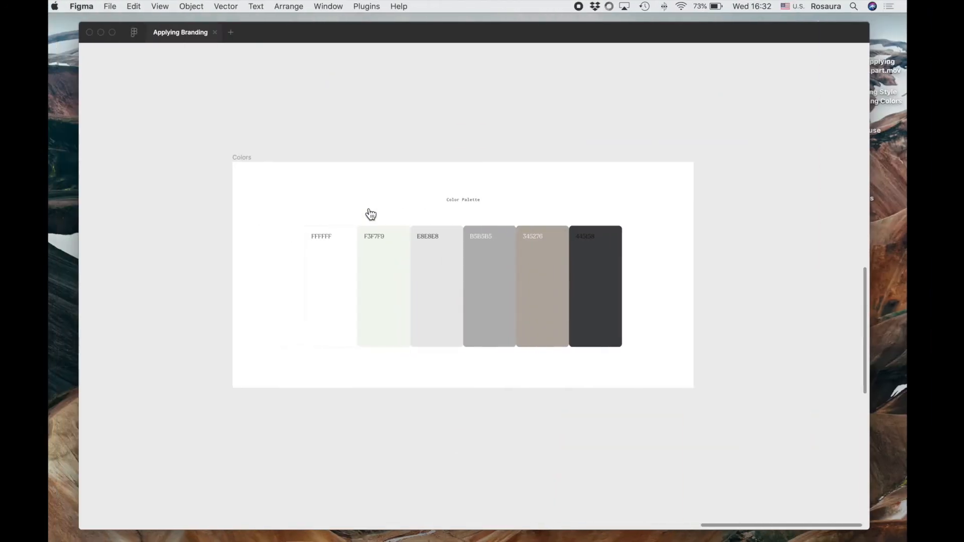
left_click(340, 293)
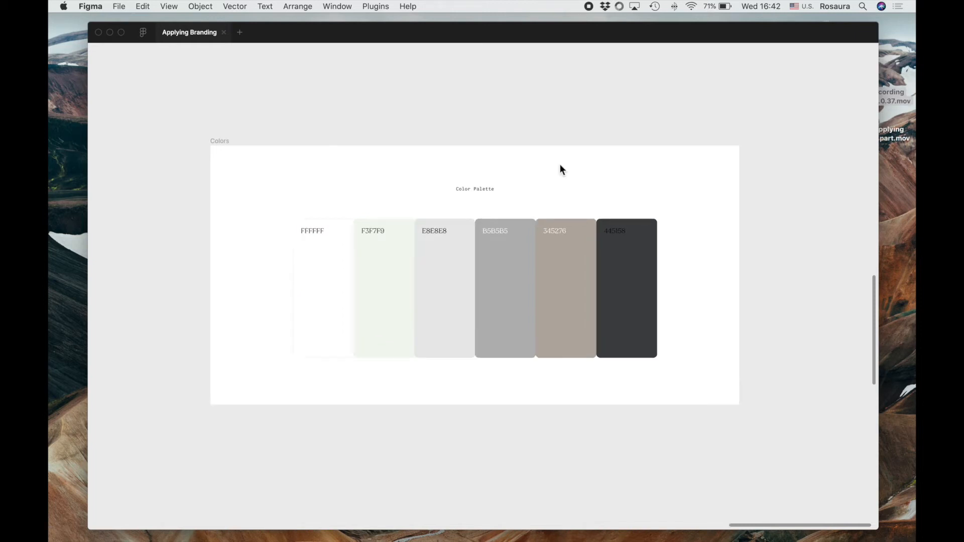
left_click(323, 284)
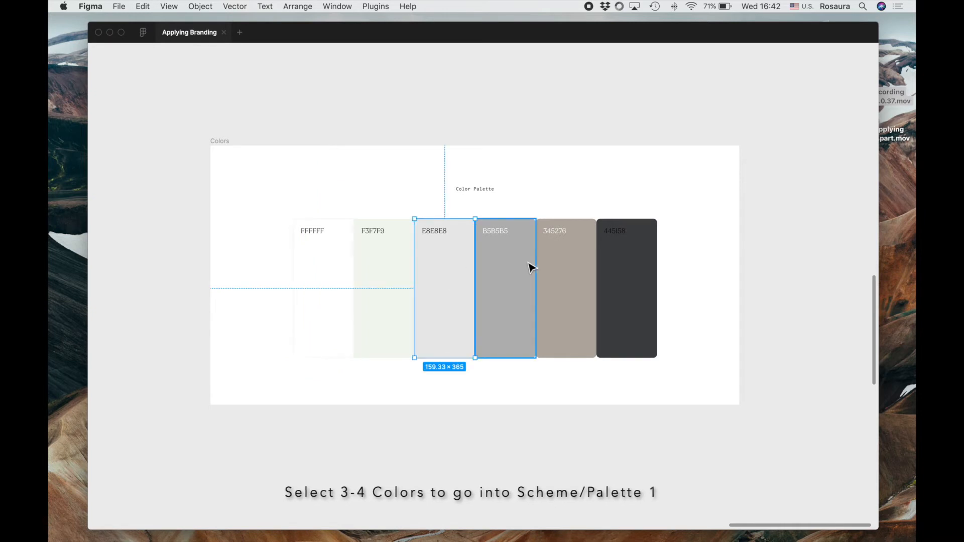
left_click(437, 279, "shift")
left_click(508, 275, "shift")
left_click_drag(514, 277, 517, 302)
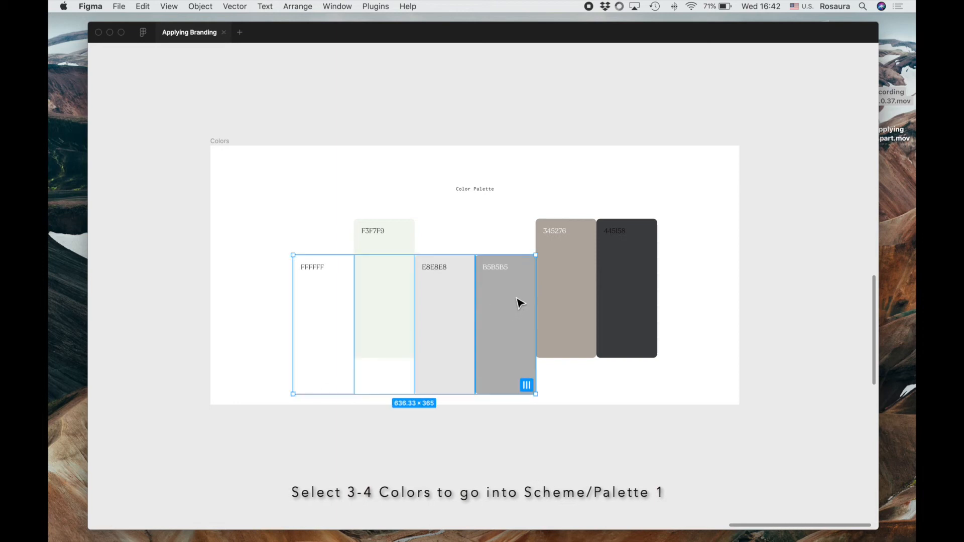
Step: Select the three remaining palette swatches, and move the F3F7F9 swatch to the far side of the dark one
left_click(390, 236)
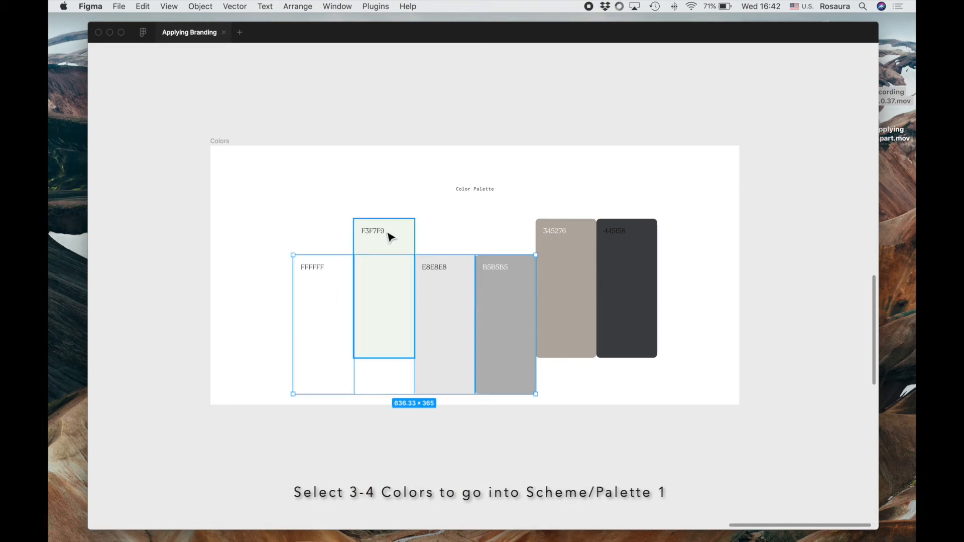
left_click(544, 239, "shift")
left_click(638, 250, "shift")
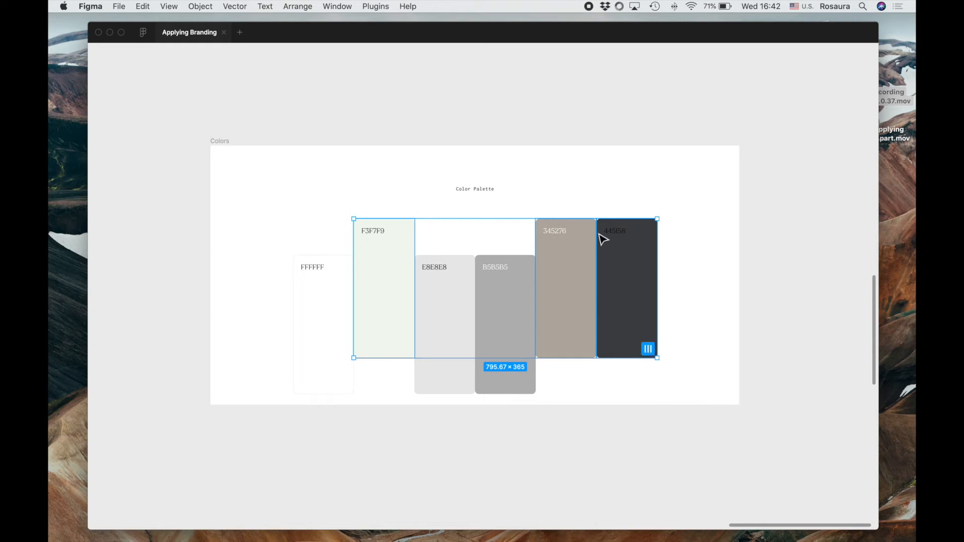
left_click(486, 247)
left_click_drag(396, 280, 669, 259)
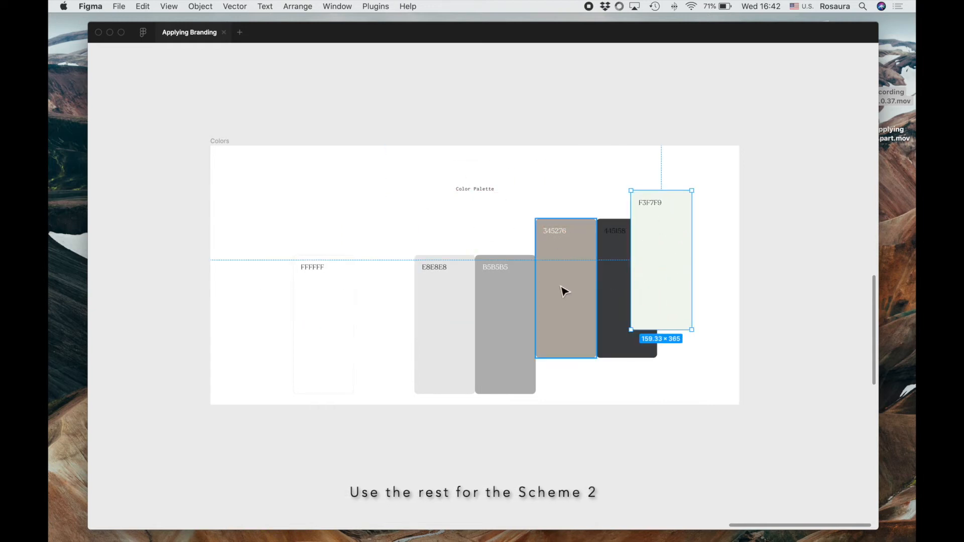
Step: Arrange the swatches in one row as two separate groups: FFFFFF, E8E8E8, B5B5B5 and brown 345276, dark, F3F7F9
left_click_drag(407, 245, 457, 372)
left_click_drag(265, 231, 411, 354)
left_click(519, 308)
left_click(573, 255)
left_click(627, 253, "shift")
left_click_drag(617, 278, 581, 282)
left_click_drag(675, 246, 655, 270)
left_click(713, 249)
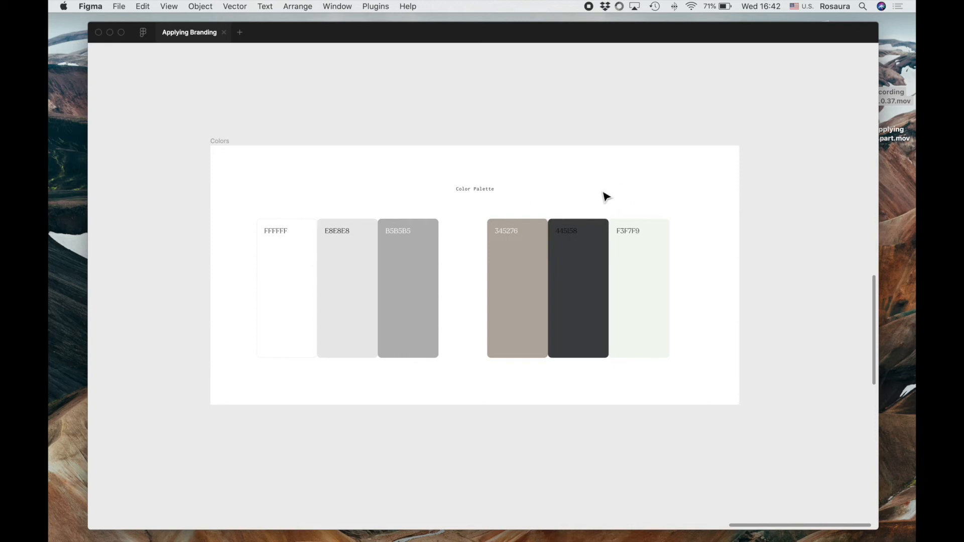
Step: Switch back to Flex Admin in Chrome, set the Scheme 1 default background color to ffffff and save it
key("ctrl+Right")
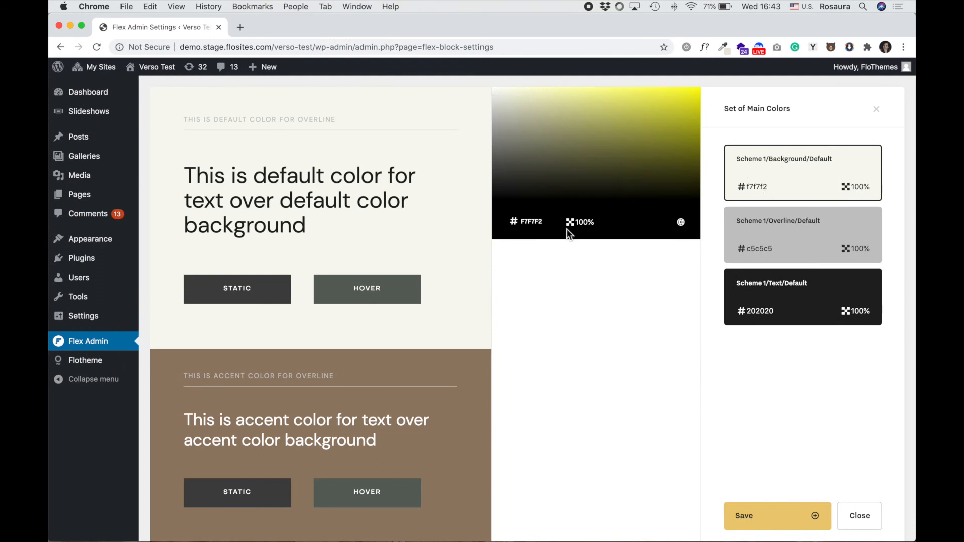
double_click(546, 223)
type("ffffff")
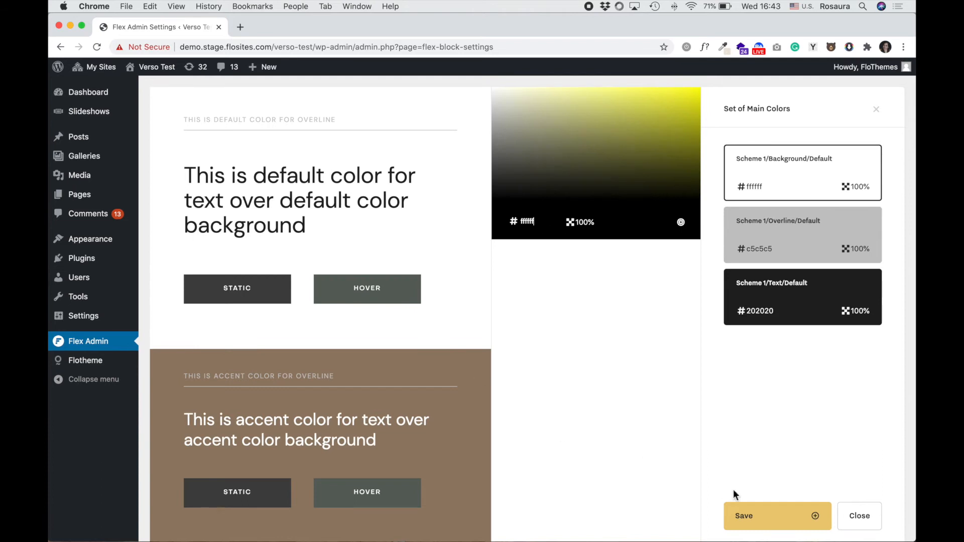
left_click(775, 520)
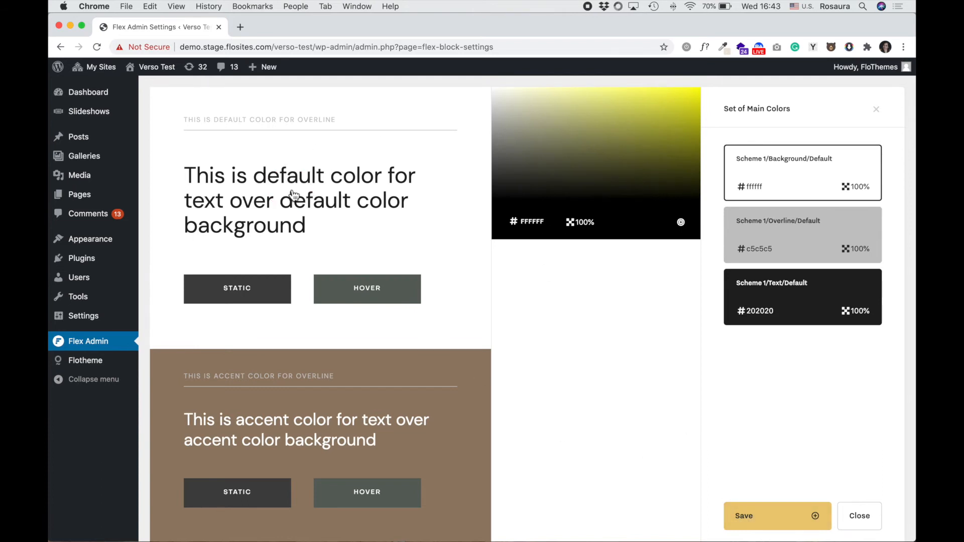
Step: Set the Scheme 1 accent background color to e8e8e8
left_click(809, 288)
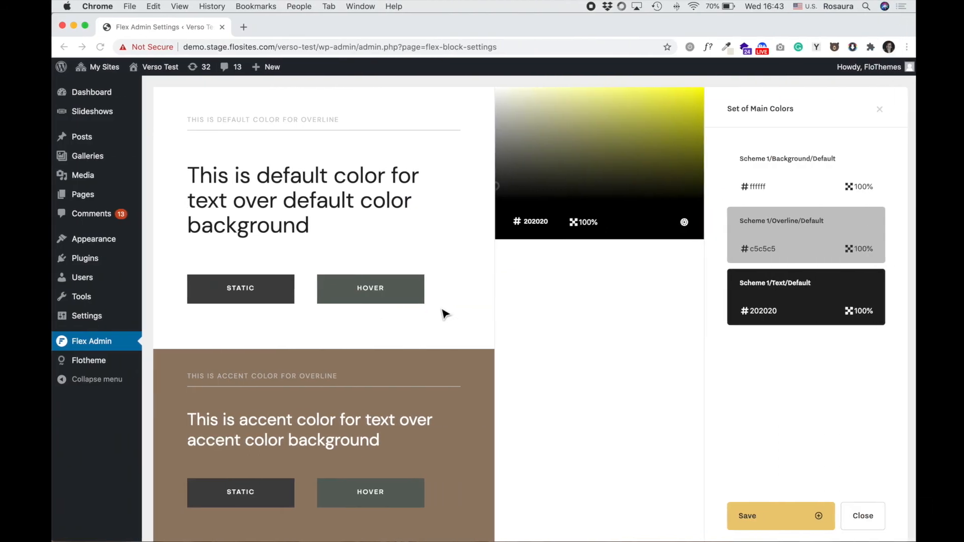
left_click(469, 377)
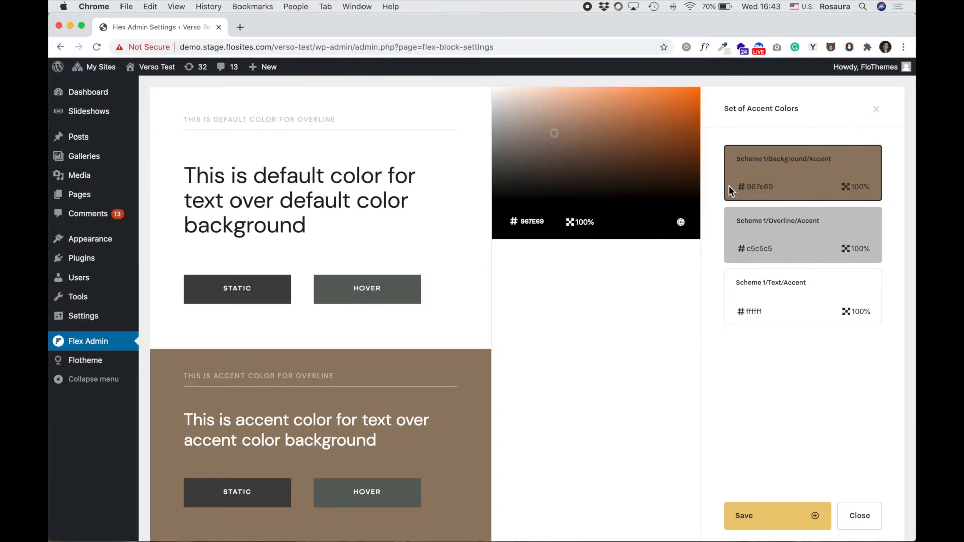
double_click(540, 225)
type("e8e8e8")
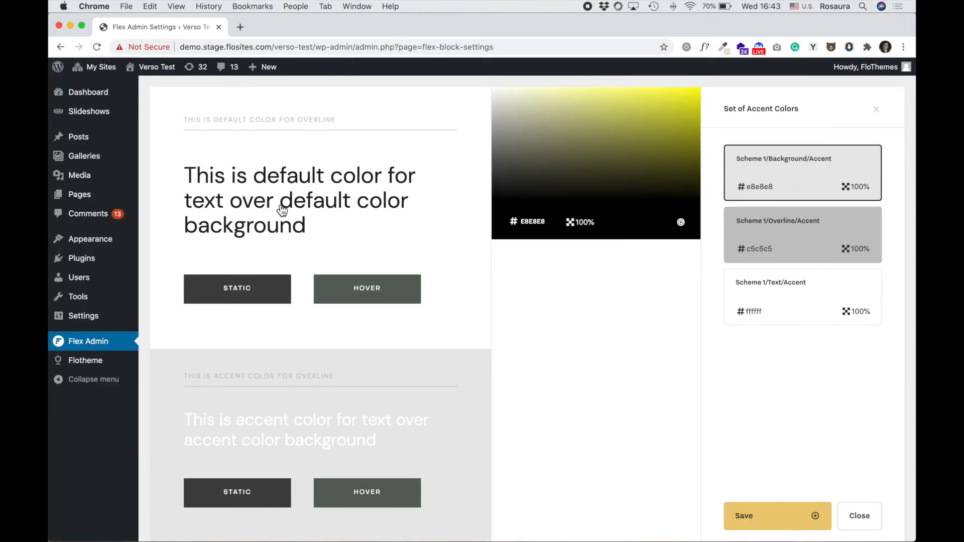
Step: Try b5b5b5 and a darker shade of it as the Scheme 1 default text color
left_click(841, 303)
double_click(557, 224)
type("b5b5b5")
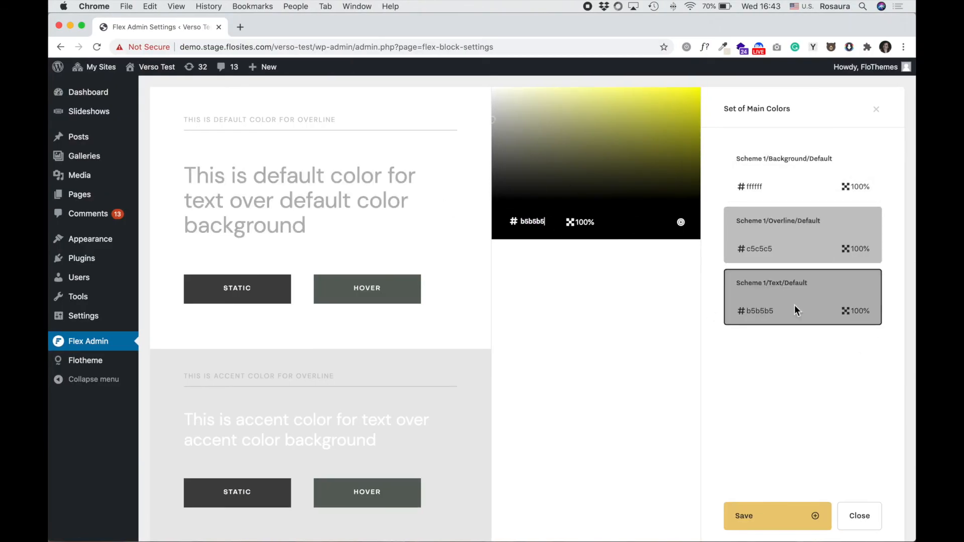
left_click_drag(492, 120, 495, 147)
Step: Set the Scheme 1 default text color to the dark gray 555554
left_click(384, 427)
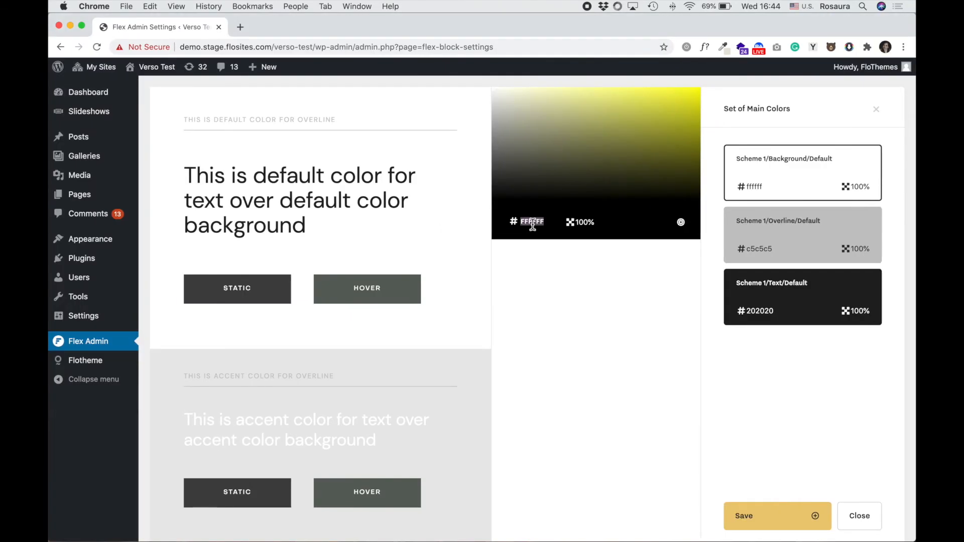
type("000000")
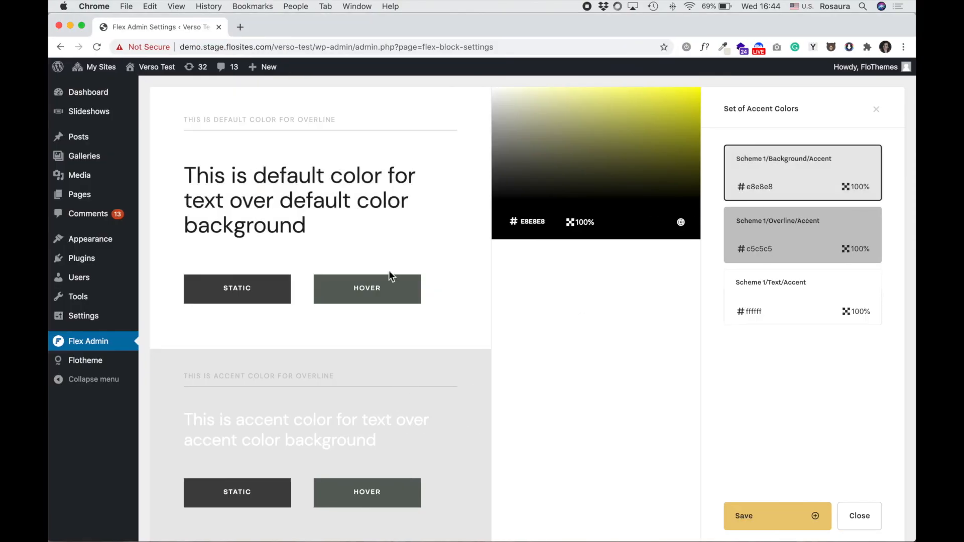
double_click(532, 222)
type("b5b5b5")
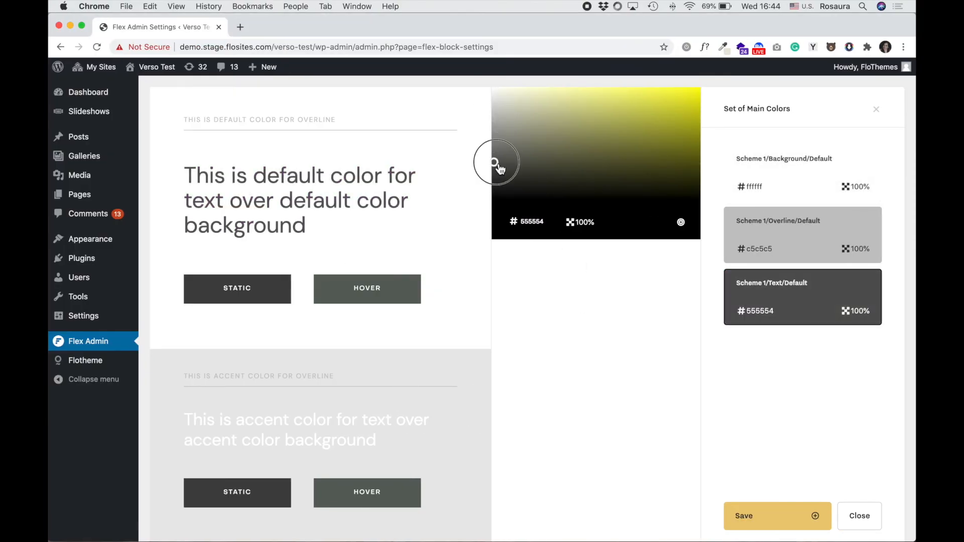
Step: Darken the Scheme 1 accent text color to a medium gray that reads against the light accent background
left_click(322, 437)
left_click(726, 314)
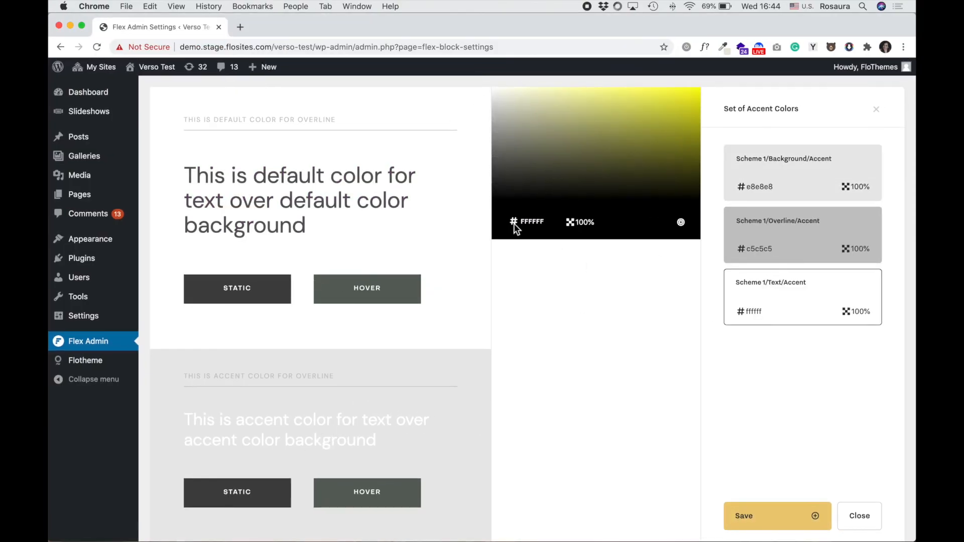
mouse_move(492, 147)
left_mouse_down()
mouse_move(496, 171)
mouse_move(487, 142)
left_mouse_up()
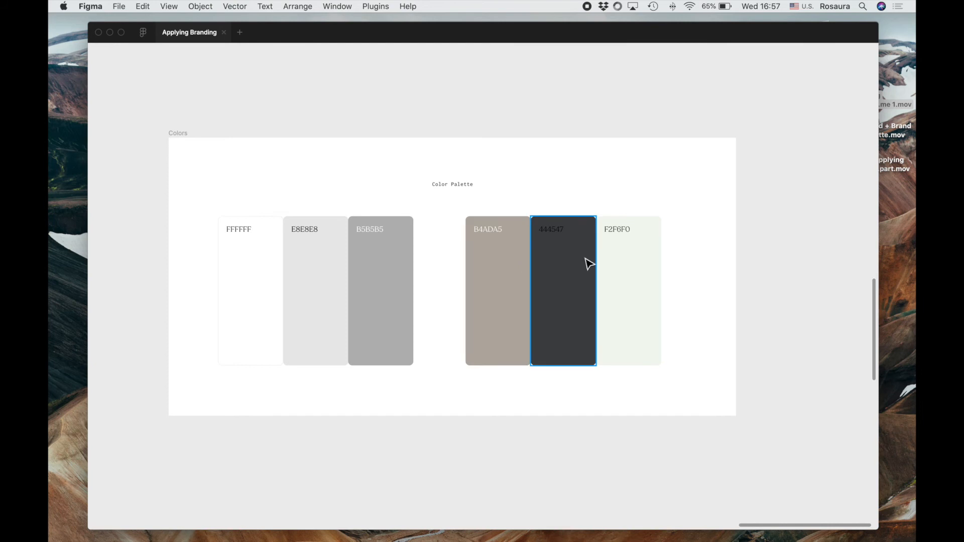
Step: Return from Figma to Flex Admin in Chrome, save the Scheme 1 colors and close their editor
key("ctrl+Right")
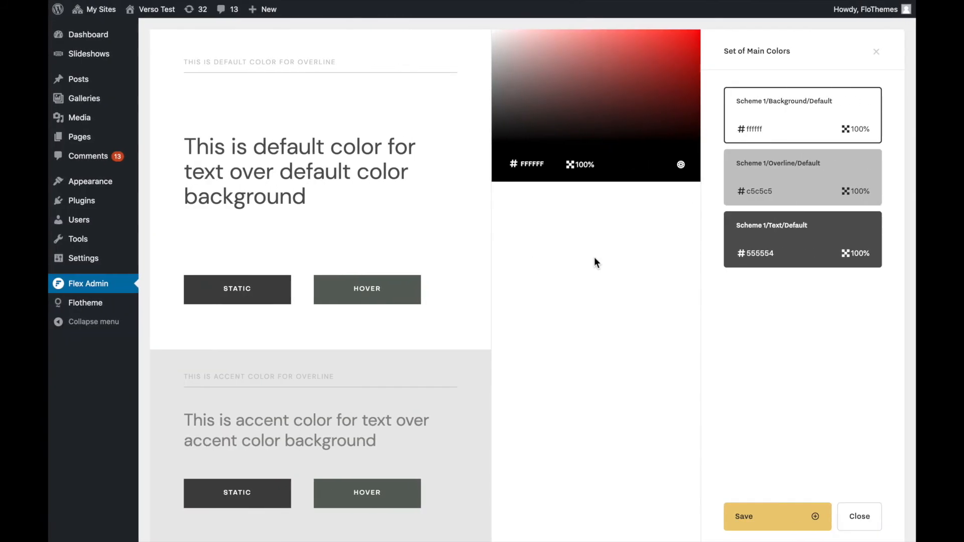
left_click(815, 520)
left_click(855, 518)
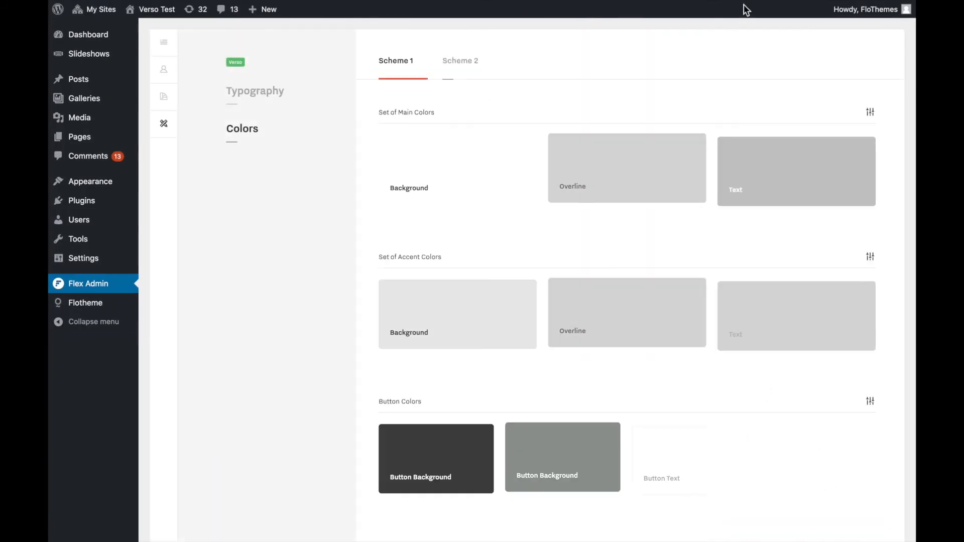
Step: Open the main colors of Scheme 2, set the default background color to f2f6f0 and save it
left_click(456, 77)
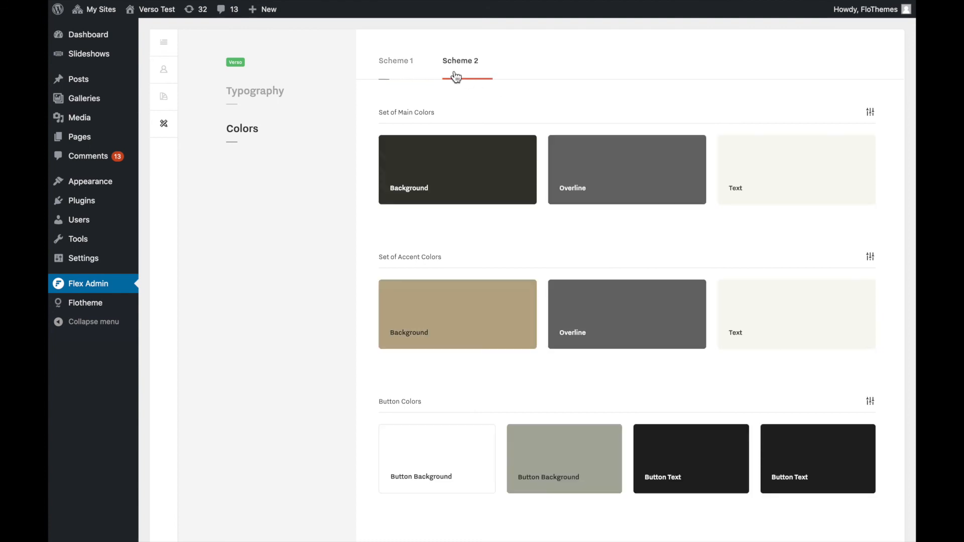
left_click(431, 190)
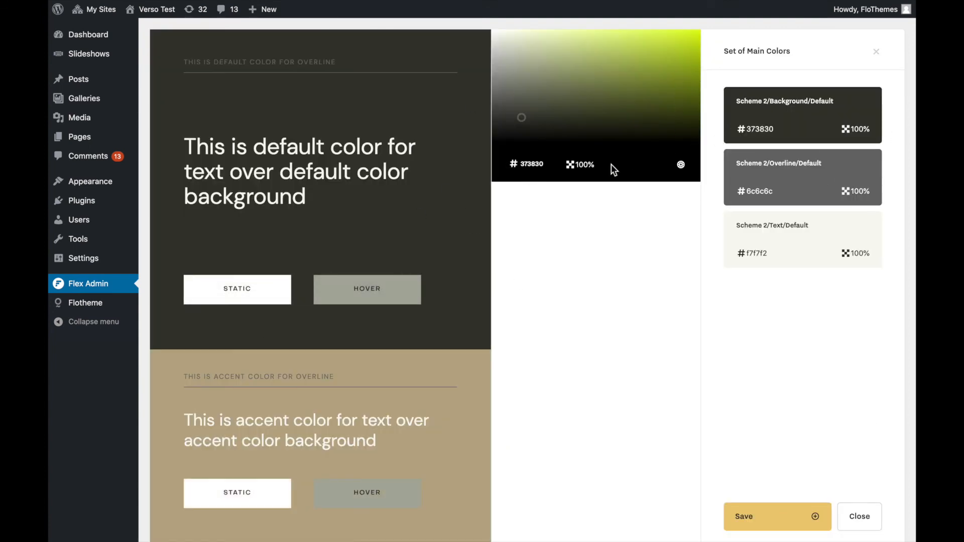
double_click(545, 166)
type("f2f6f0")
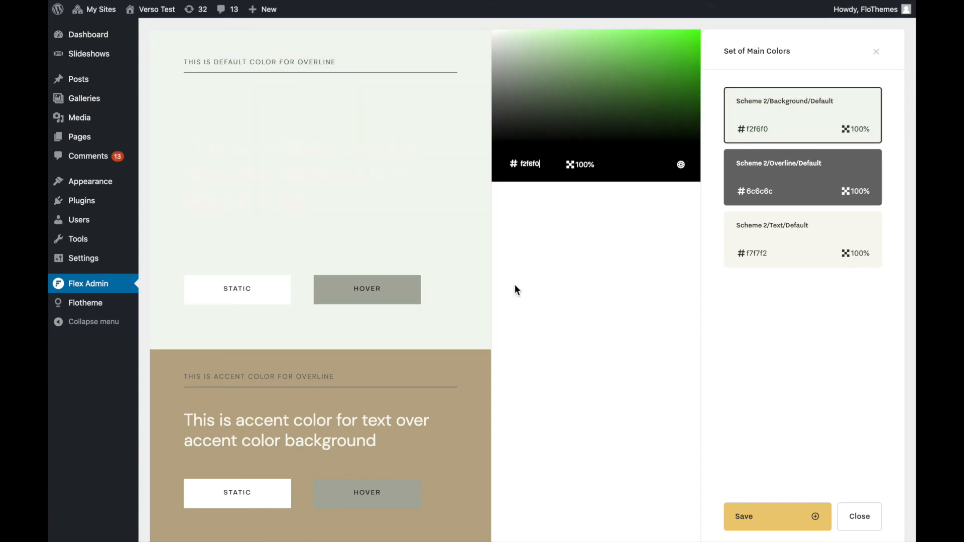
left_click(786, 523)
Step: Set the Scheme 2 default text color to 444547 and darken it in the color picker to 2b2b2b
left_click(806, 238)
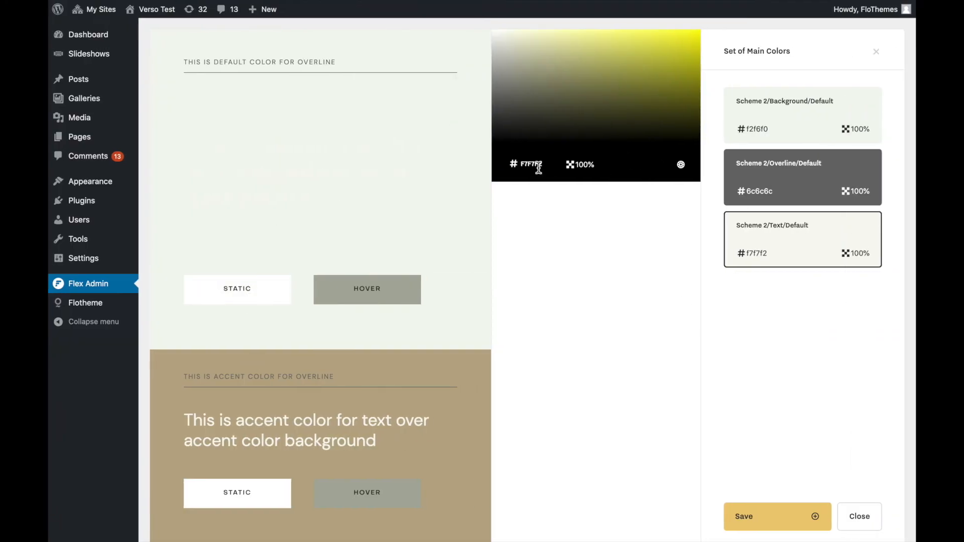
double_click(538, 166)
type("4547")
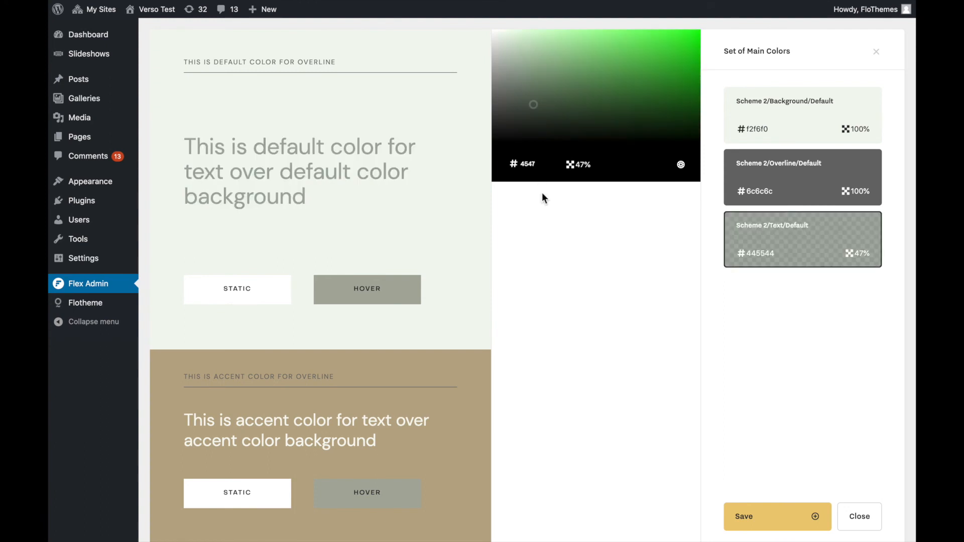
type("4")
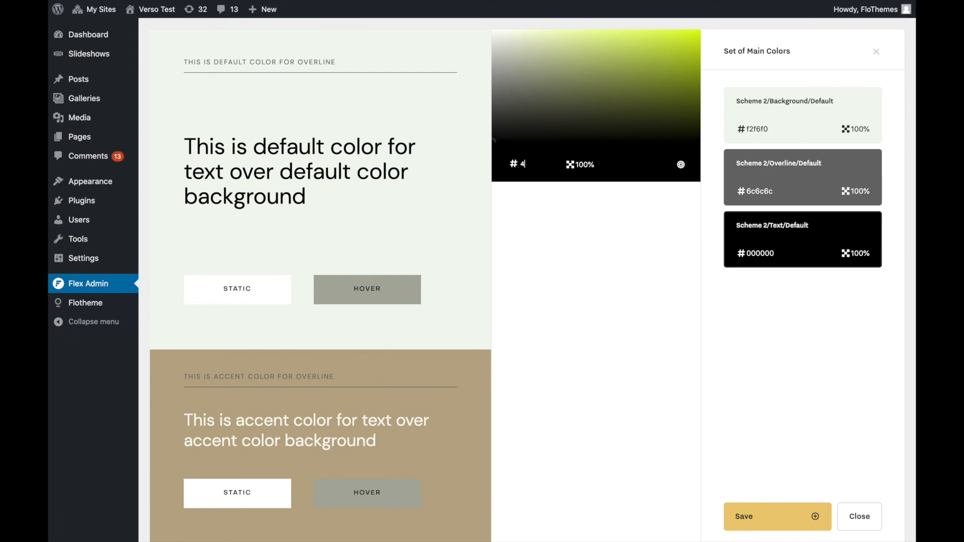
type("44547")
left_click(502, 112)
left_click_drag(505, 115, 499, 125)
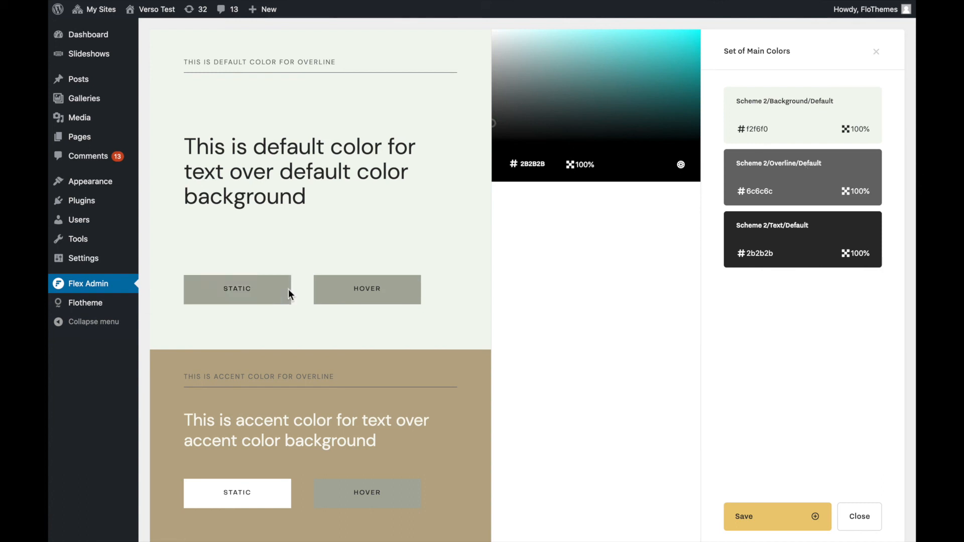
Step: Check the hex codes of the Figma palette and set the Scheme 2 accent background color to 444547
left_click(473, 377)
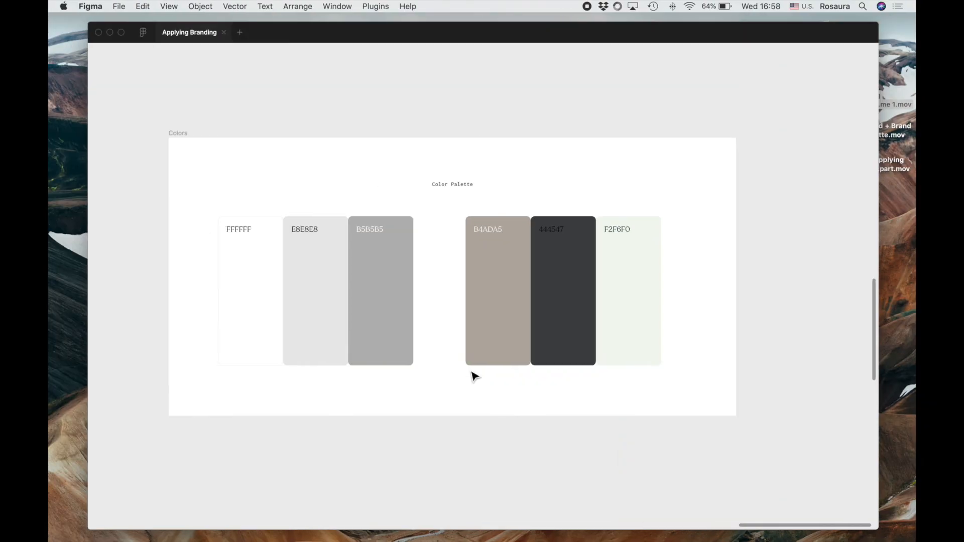
scroll(545, 327, "up", 5)
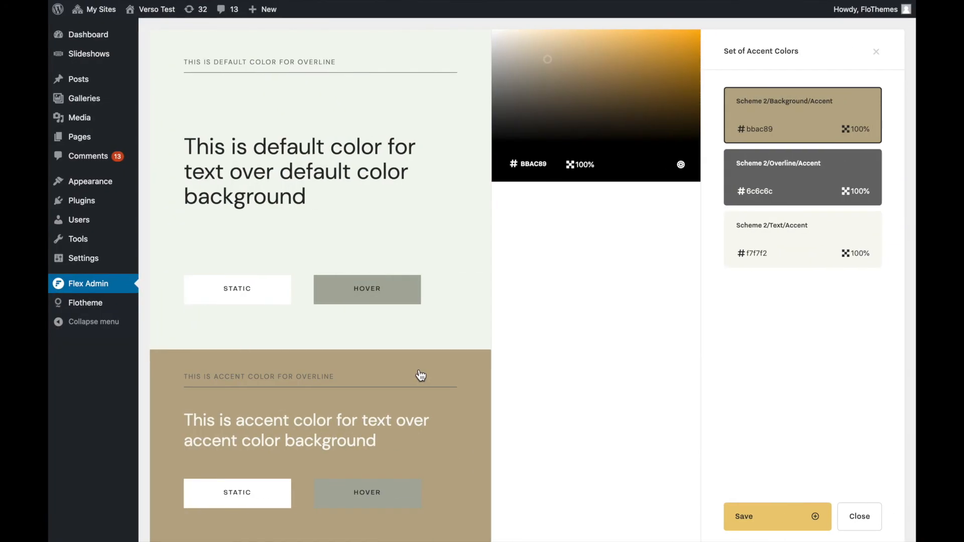
double_click(542, 164)
type("444547")
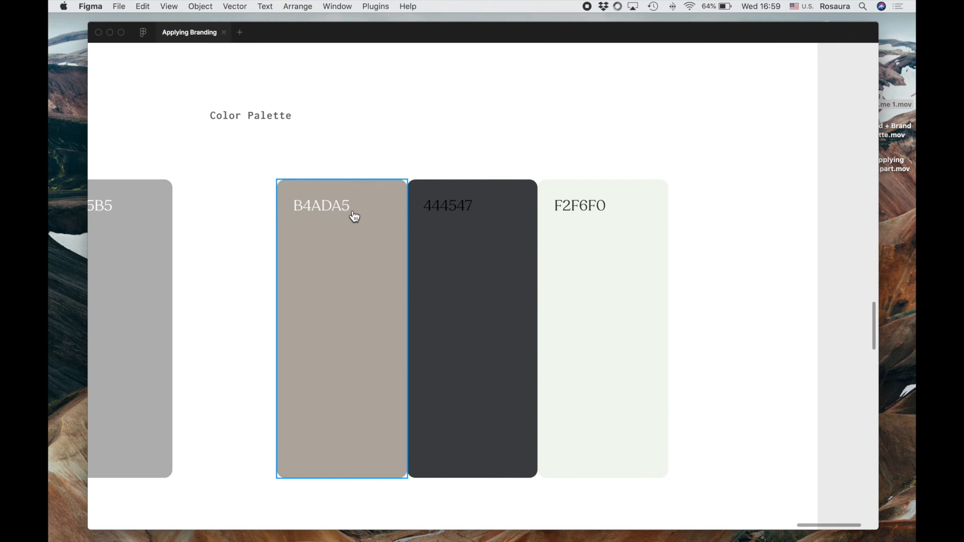
key("ctrl+Right")
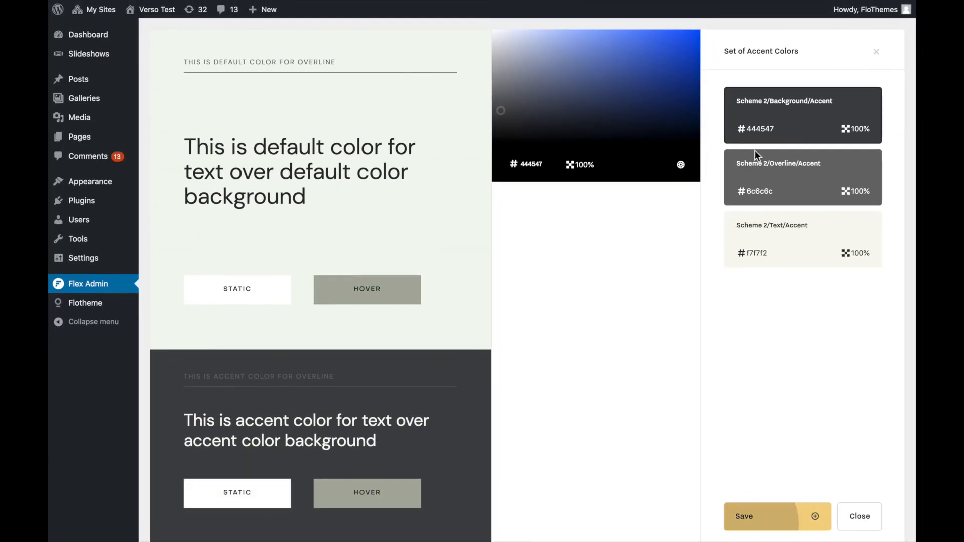
Step: Recolor the Scheme 2 accent overline in the color picker, shifting its hue to orange and lightening it to f2e8dc
left_click(772, 170)
left_click_drag(493, 94, 492, 64)
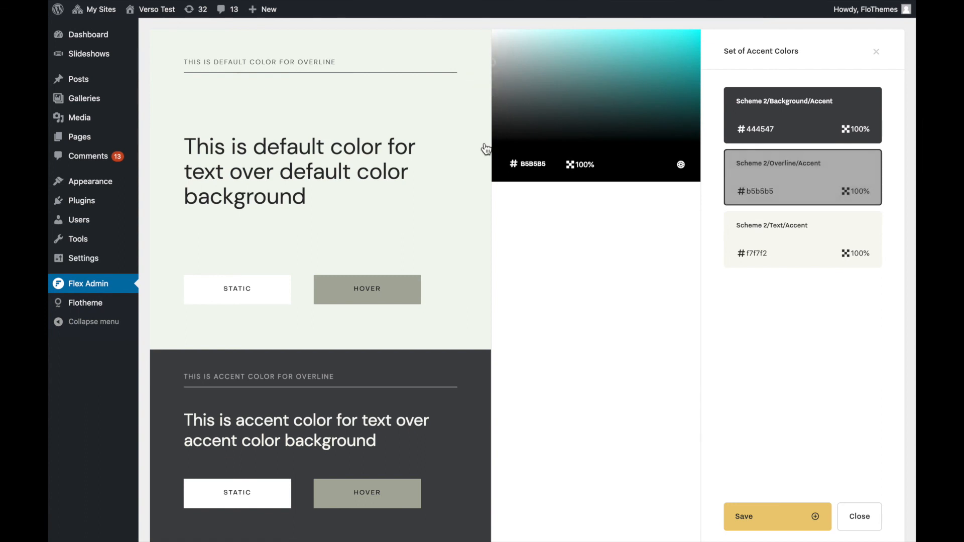
mouse_move(685, 100)
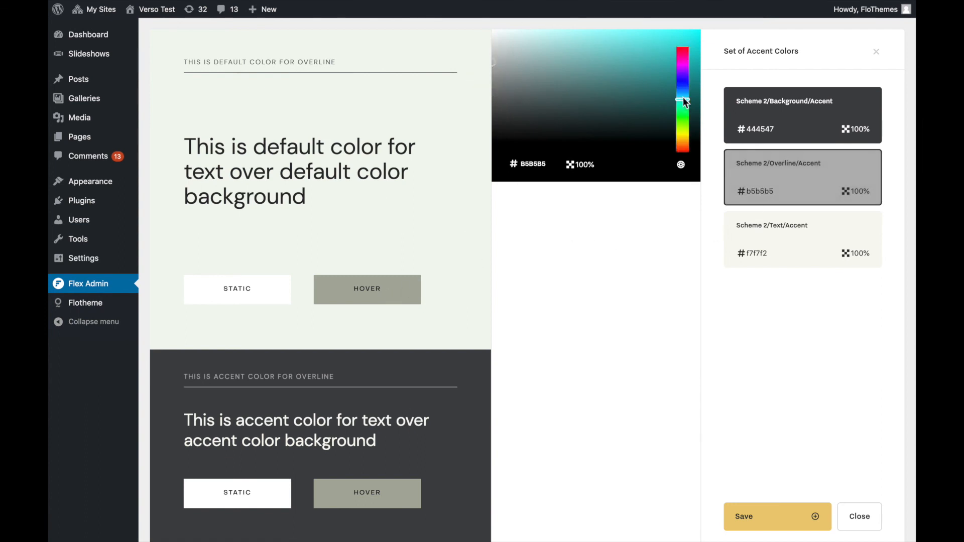
left_click_drag(684, 103, 682, 117)
left_click_drag(493, 64, 519, 45)
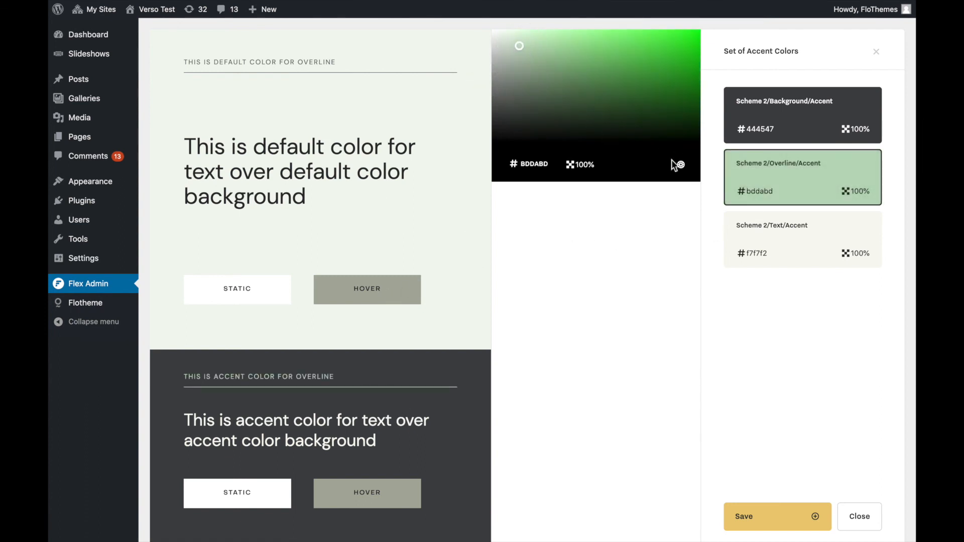
mouse_move(683, 163)
left_click_drag(684, 118, 683, 140)
left_click_drag(519, 46, 507, 33)
left_click(509, 35)
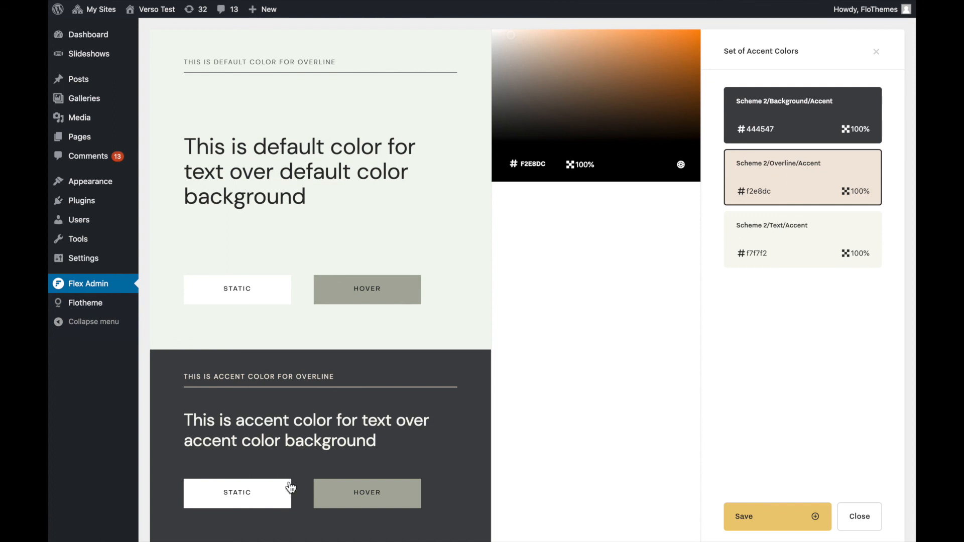
Step: Open the Scheme 2 button colors and set the default button background to b4ada5
left_click(280, 494)
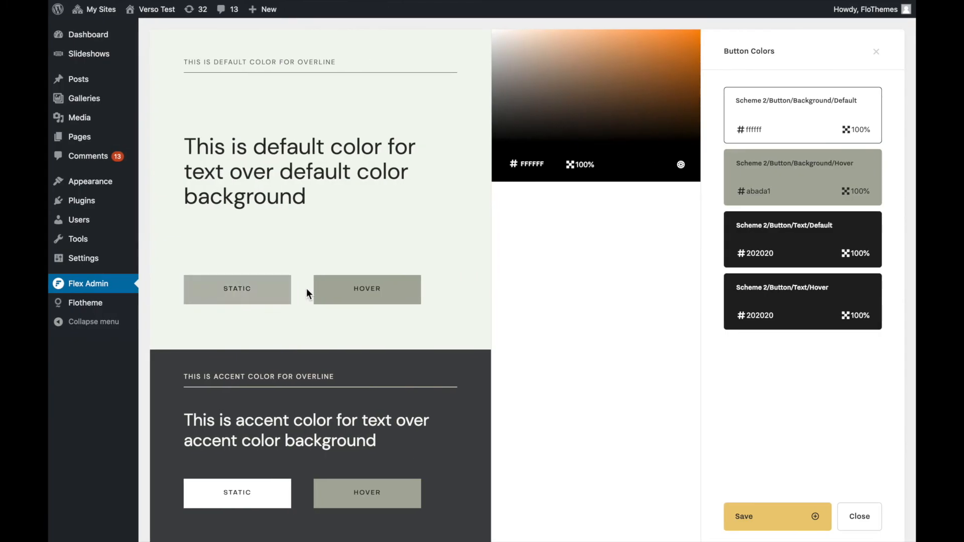
left_click(521, 160)
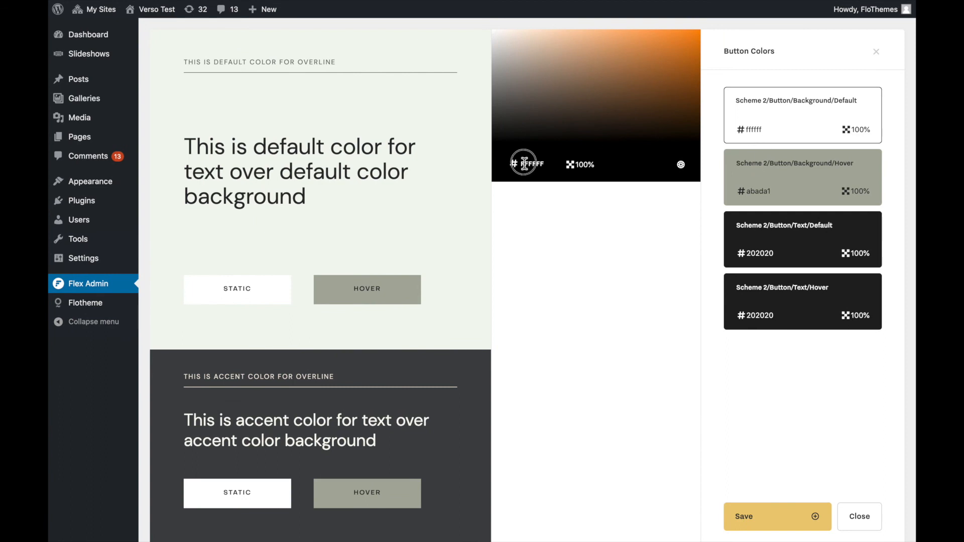
type("b4ada5")
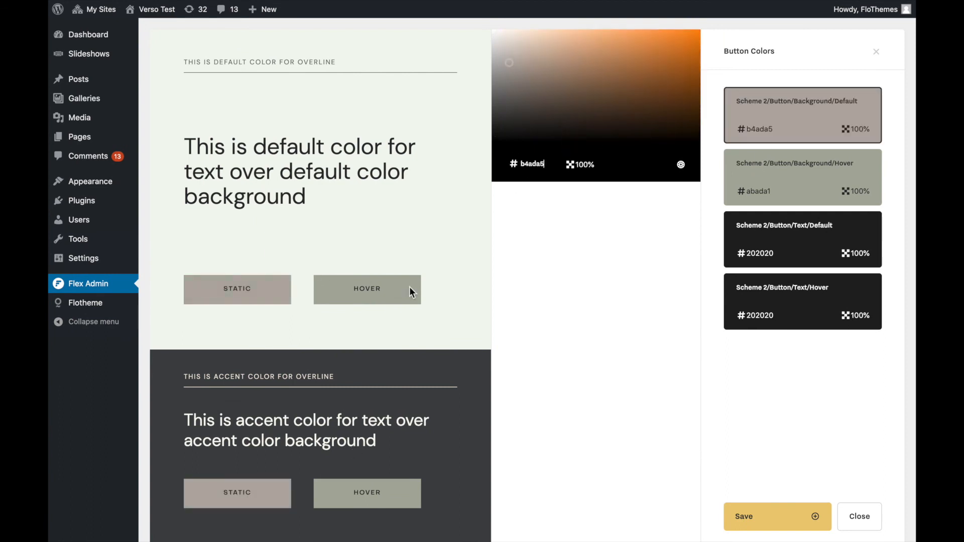
Step: Set the Scheme 2 button hover background to b4ada5, darken it in the color picker to a19483, and save the button colors
left_click(775, 173)
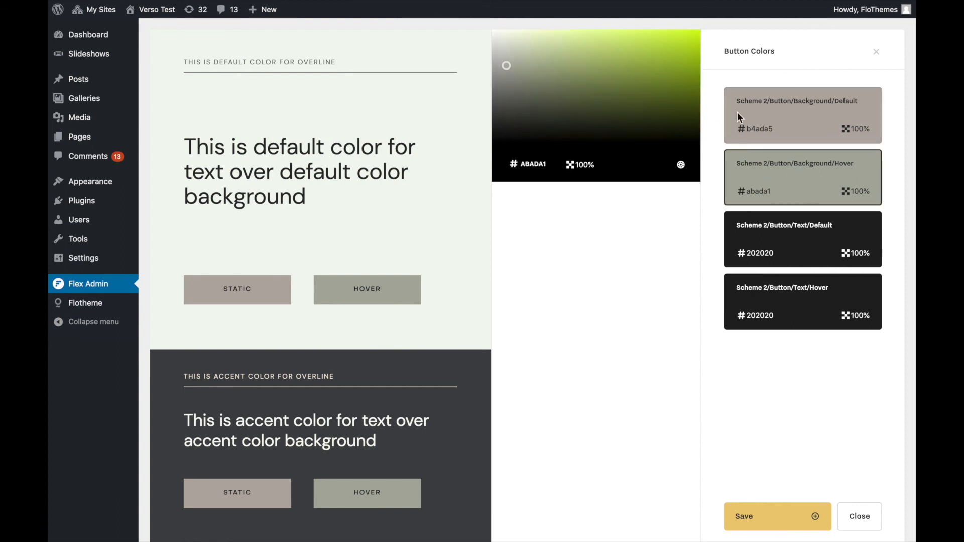
double_click(533, 164)
type("b4ada5")
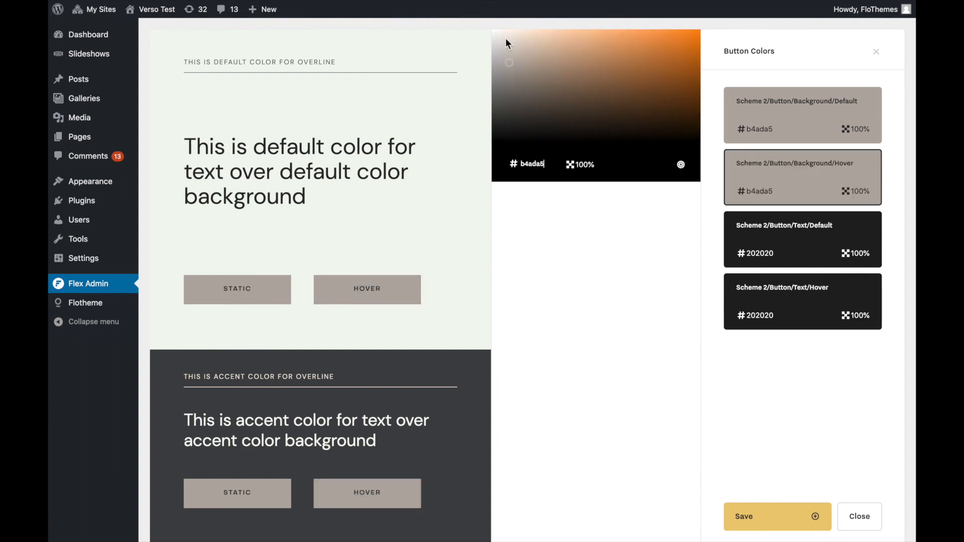
left_click_drag(509, 63, 535, 78)
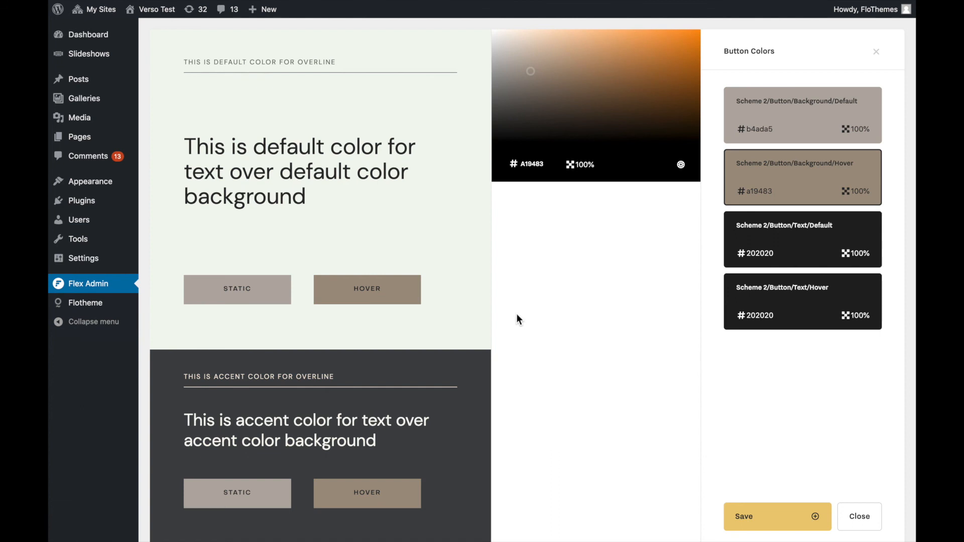
left_click(752, 518)
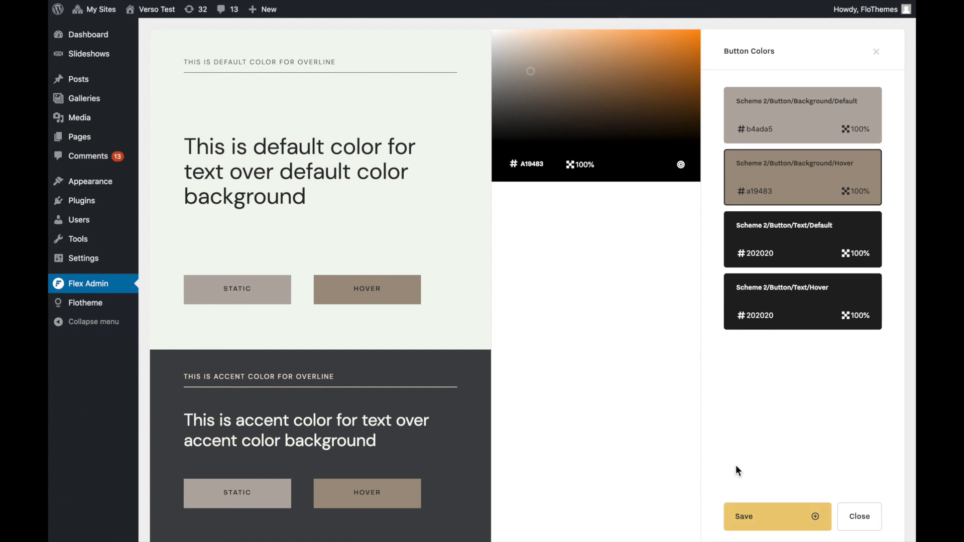